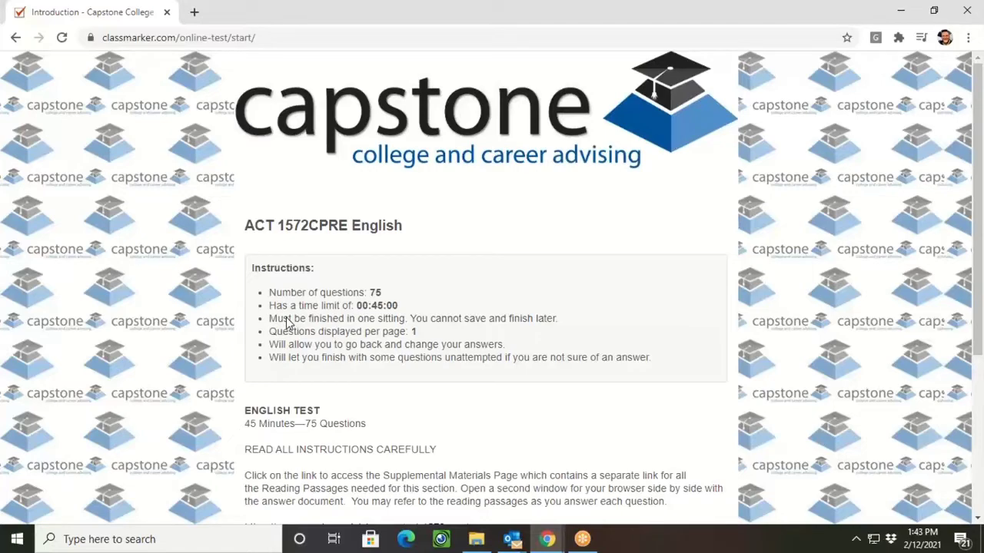
Step: Open the act-1572cpre supplemental materials link from the English test instructions and detach its tab into a separate window
scroll(286, 322, down, 2)
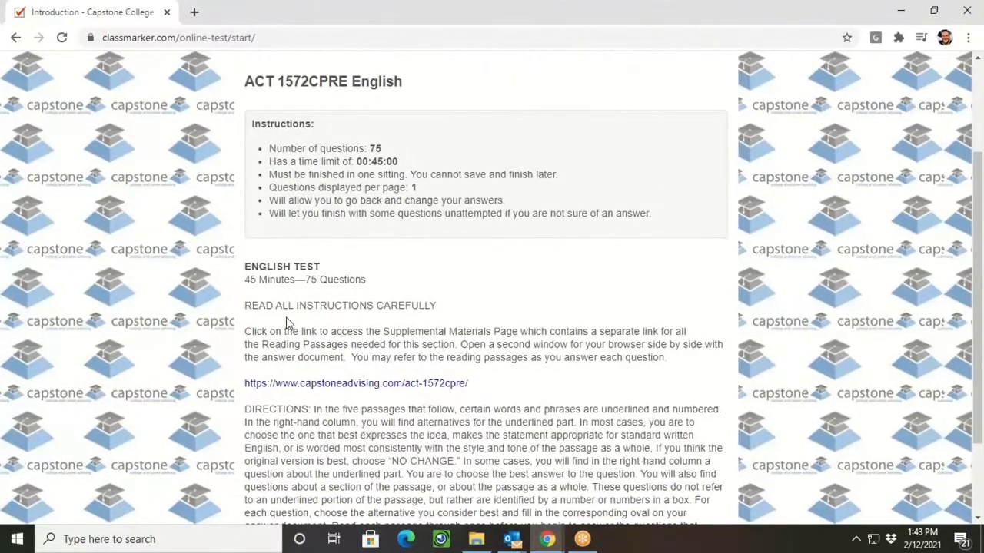
click(359, 390)
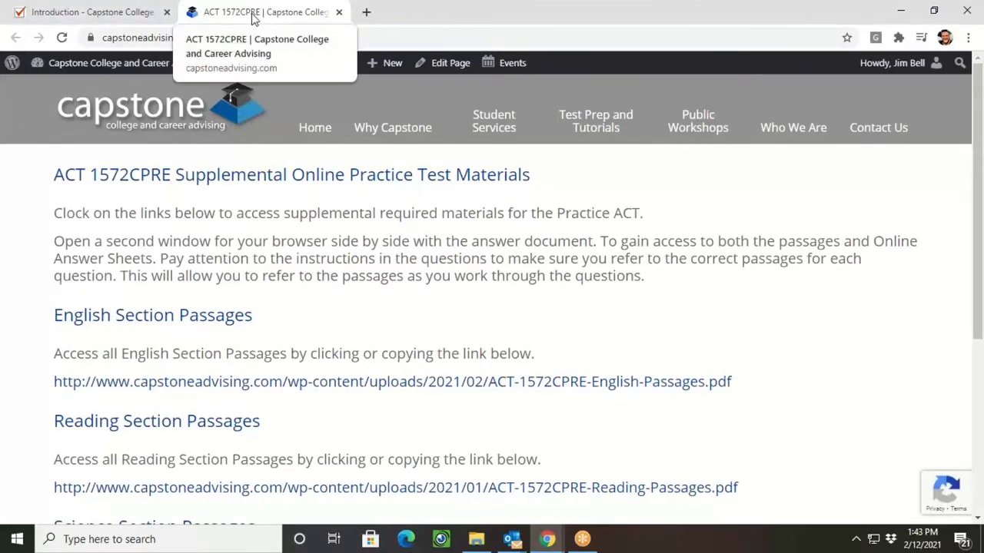
drag(254, 17, 235, 88)
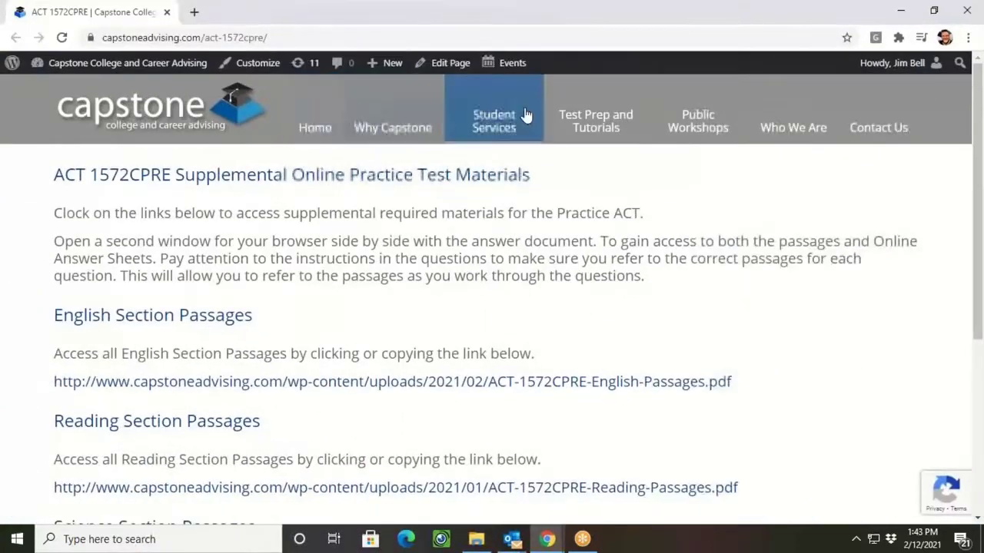
Step: Un-maximize the supplemental materials window, place it over the left half of the screen, and stretch it to full height
click(933, 11)
drag(379, 82, 259, 31)
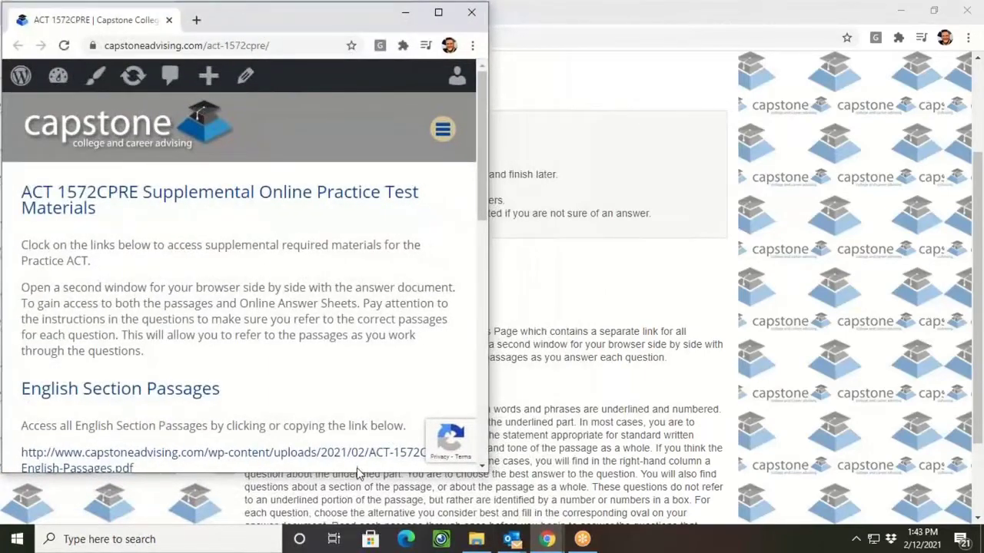
drag(353, 488, 354, 529)
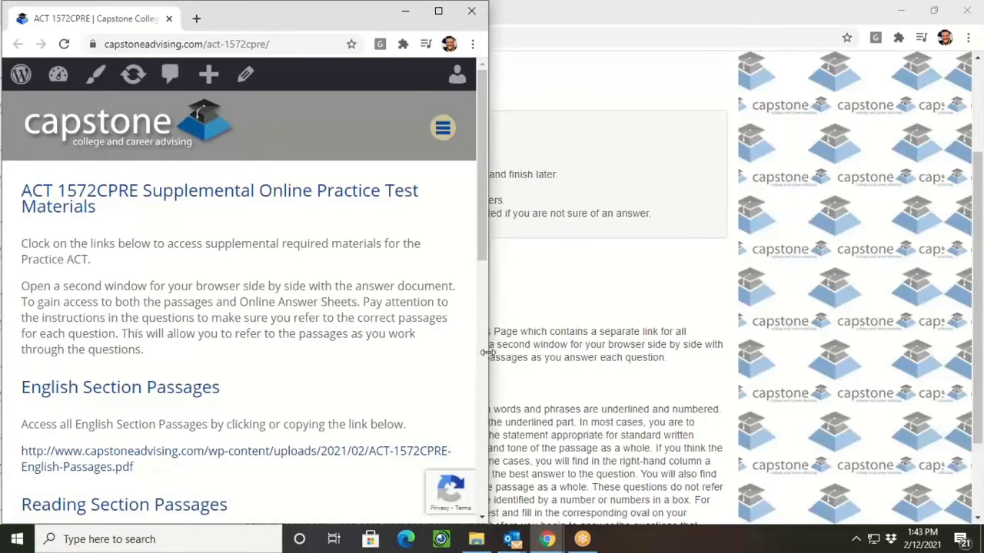
drag(489, 352, 522, 352)
Step: Un-maximize the ACT 1572CPRE English test window, place it beside the materials window, and extend it down toward the taskbar
click(605, 316)
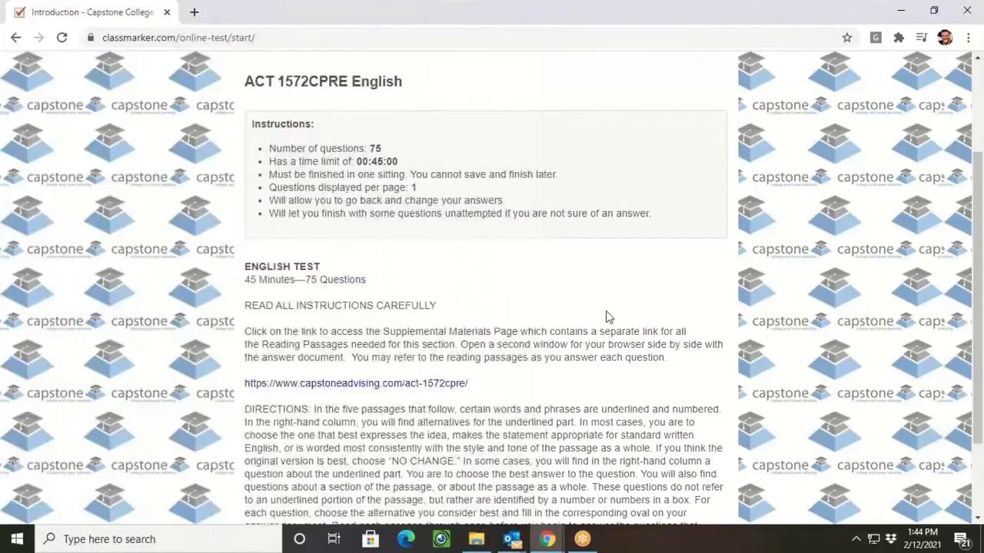
click(935, 13)
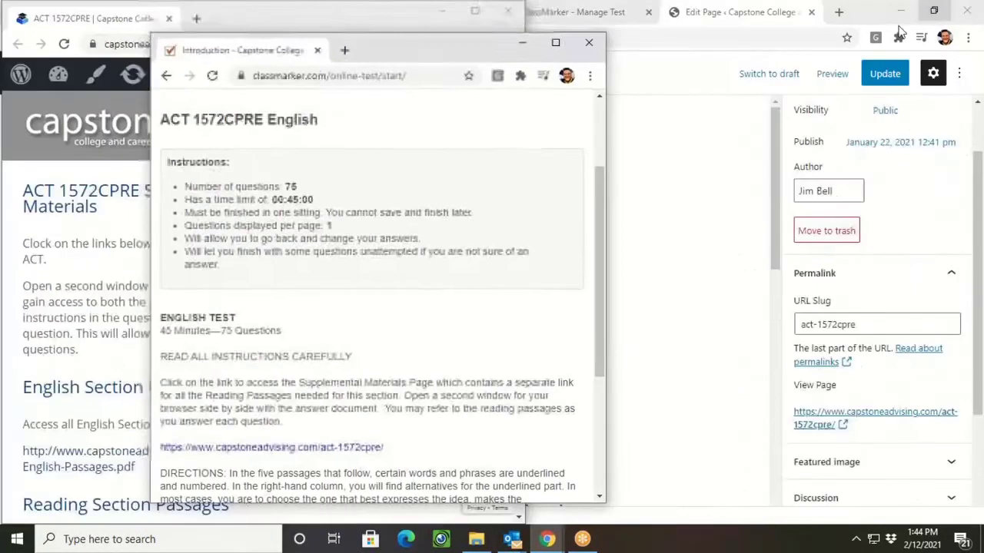
drag(388, 48, 980, 31)
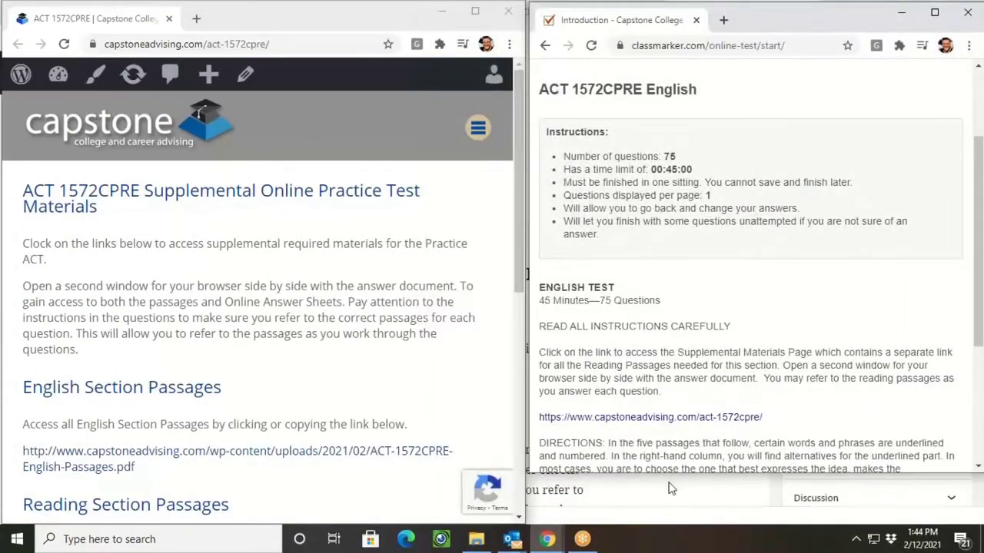
drag(667, 474, 665, 511)
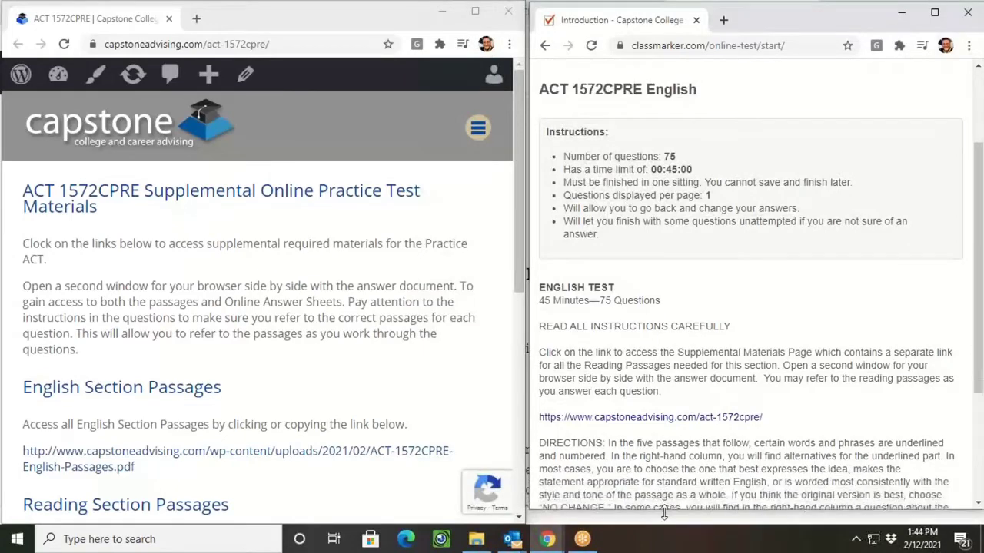
Step: Adjust the shared edge of the test and materials windows so they sit side by side without overlapping
scroll(605, 388, down, 3)
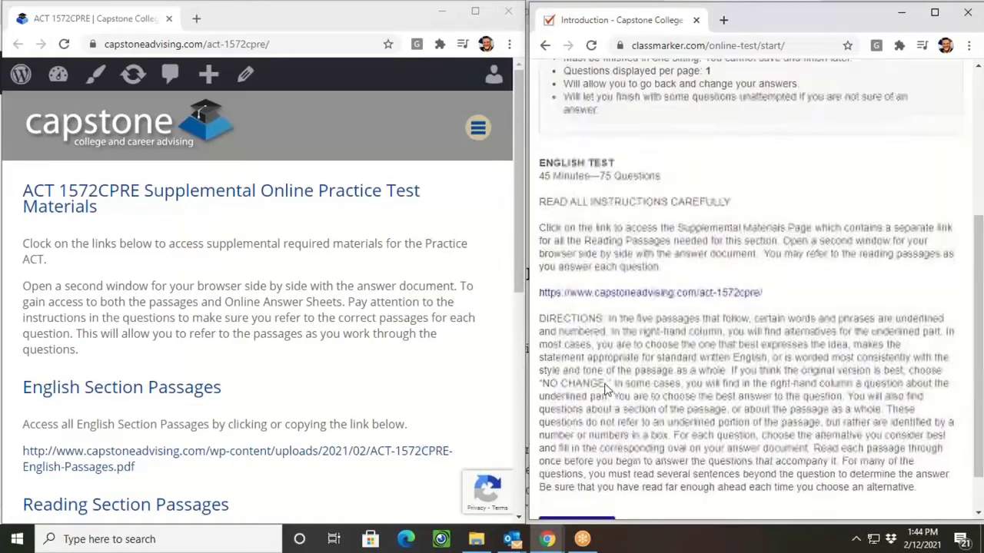
scroll(590, 459, up, 1)
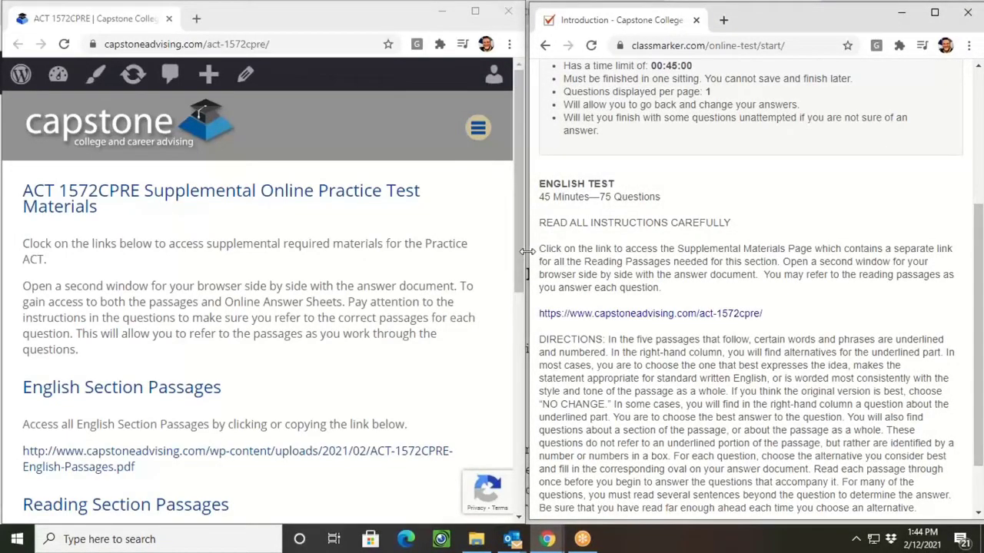
drag(527, 252, 517, 250)
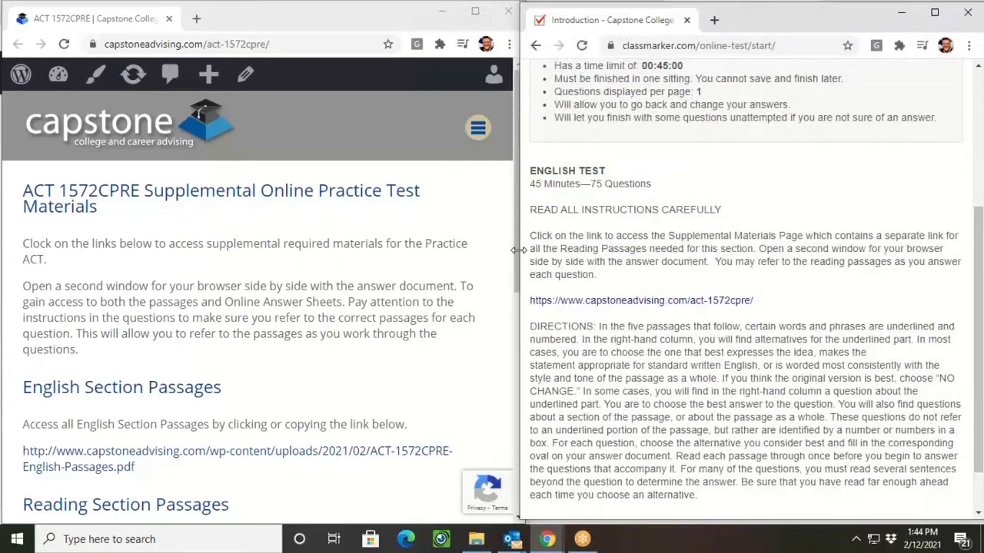
click(506, 288)
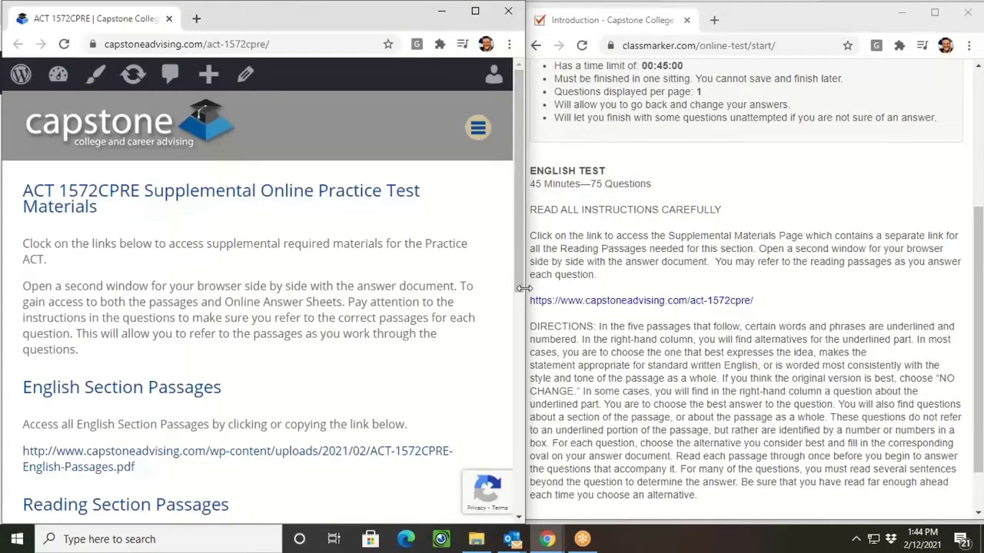
drag(523, 289, 519, 295)
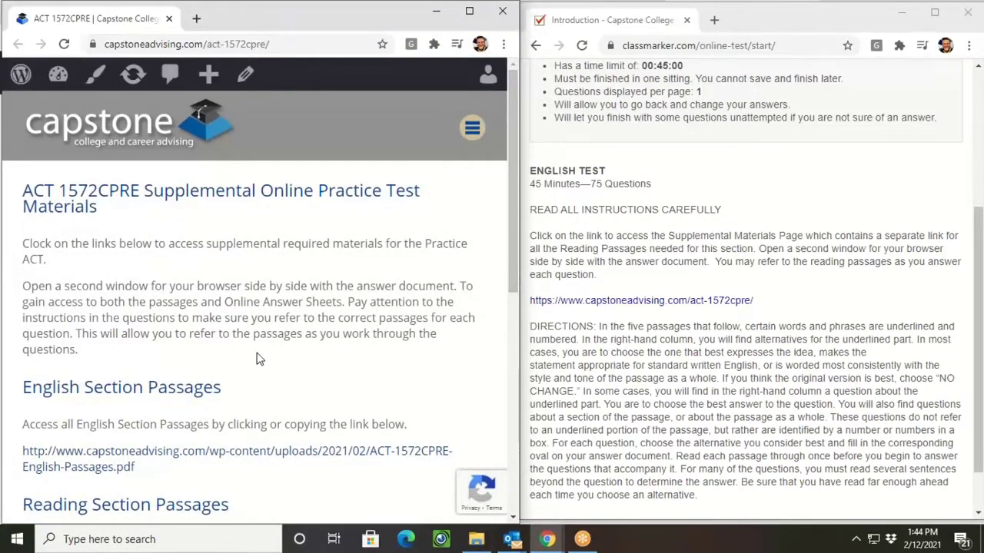
Step: Open the English Section Passages PDF from the supplemental materials page
scroll(618, 265, up, 3)
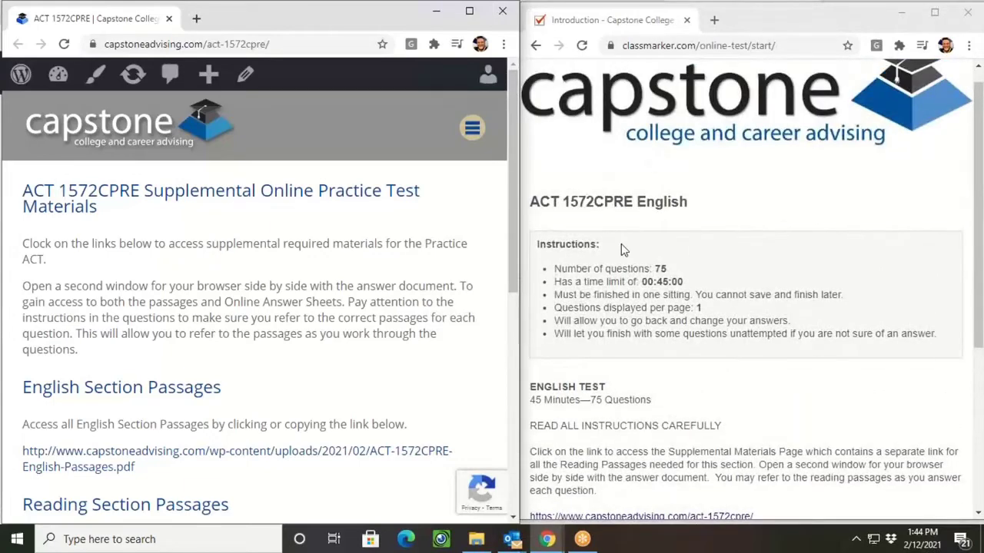
scroll(131, 400, down, 2)
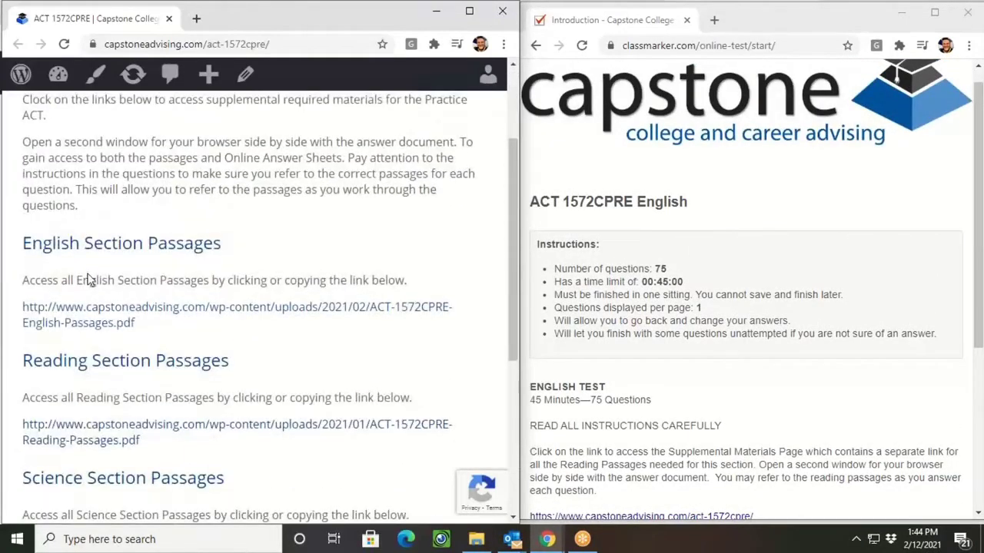
click(103, 315)
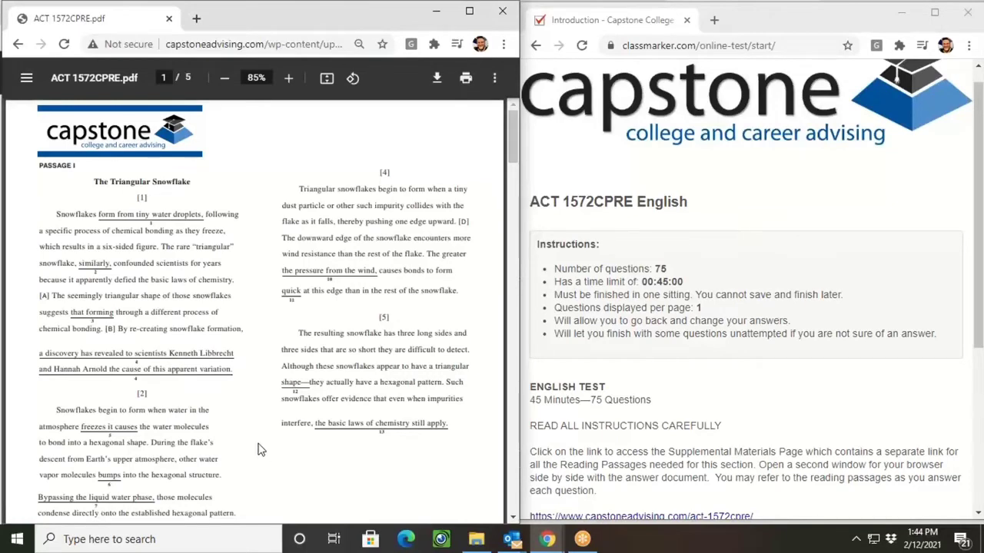
Step: Look through all five English passages in the PDF and return to Passage I
scroll(259, 450, down, 5)
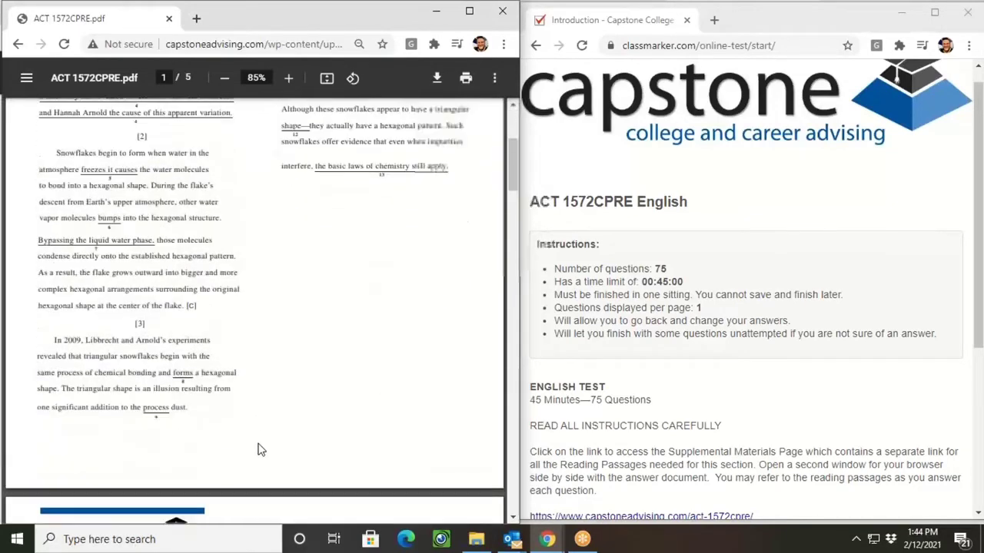
scroll(259, 449, up, 5)
scroll(259, 450, down, 10)
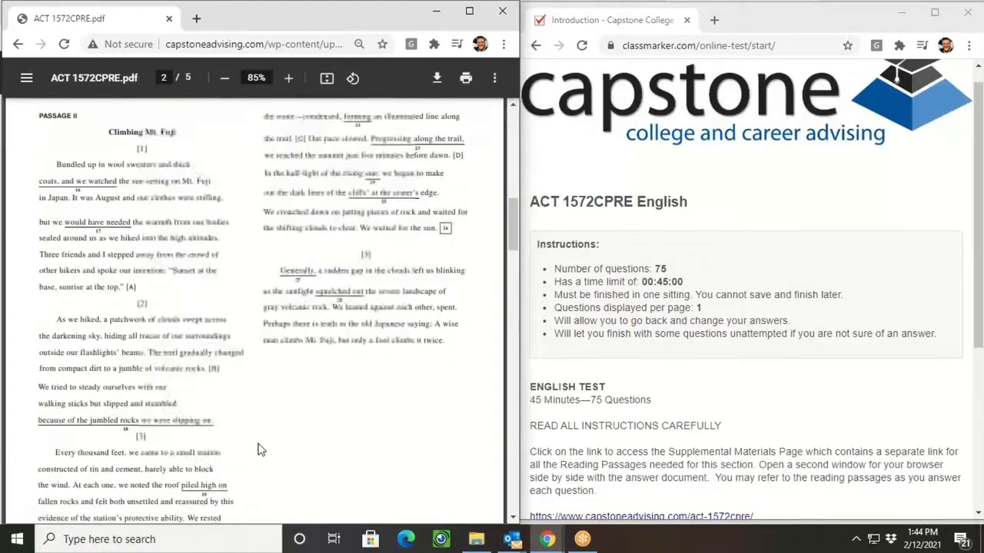
scroll(259, 450, down, 10)
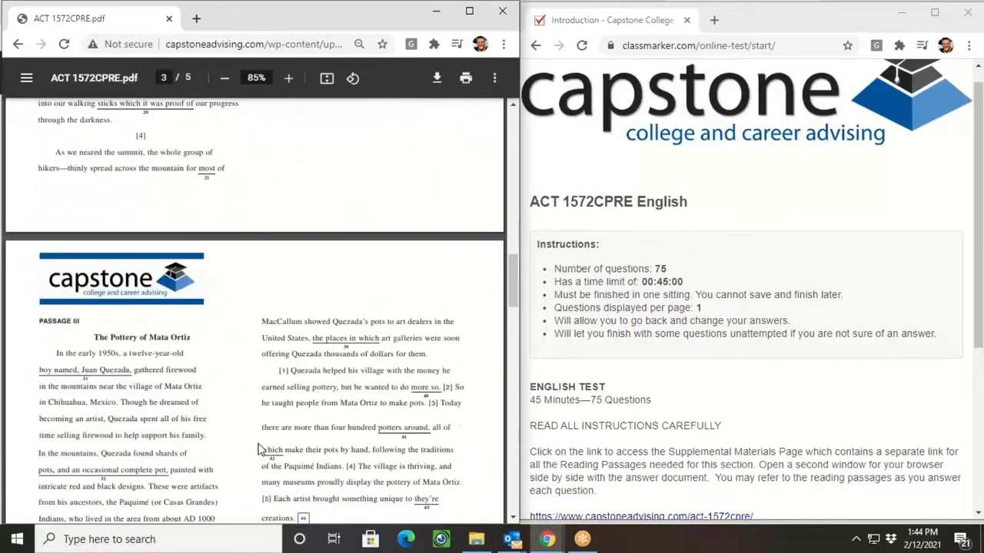
scroll(259, 450, down, 4)
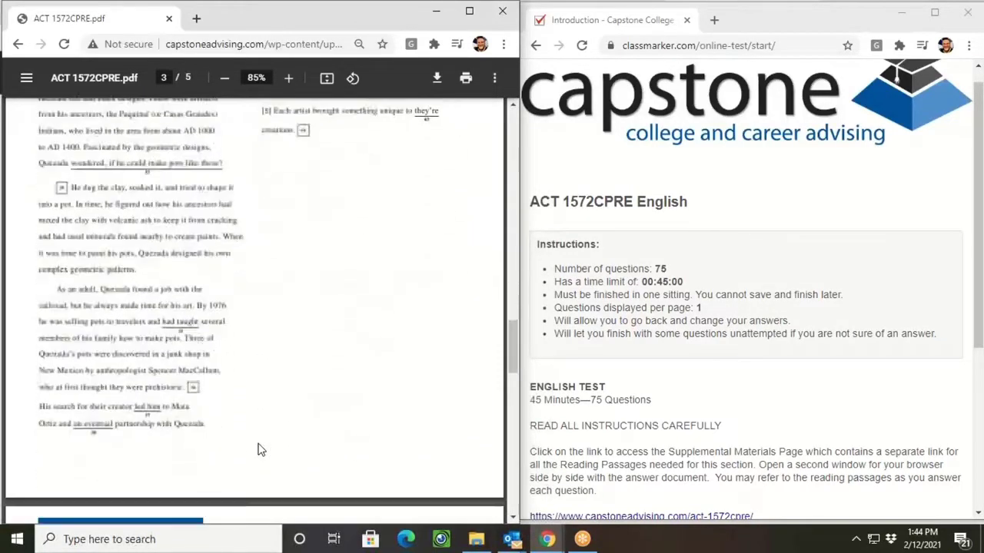
scroll(257, 446, down, 8)
scroll(254, 438, up, 3)
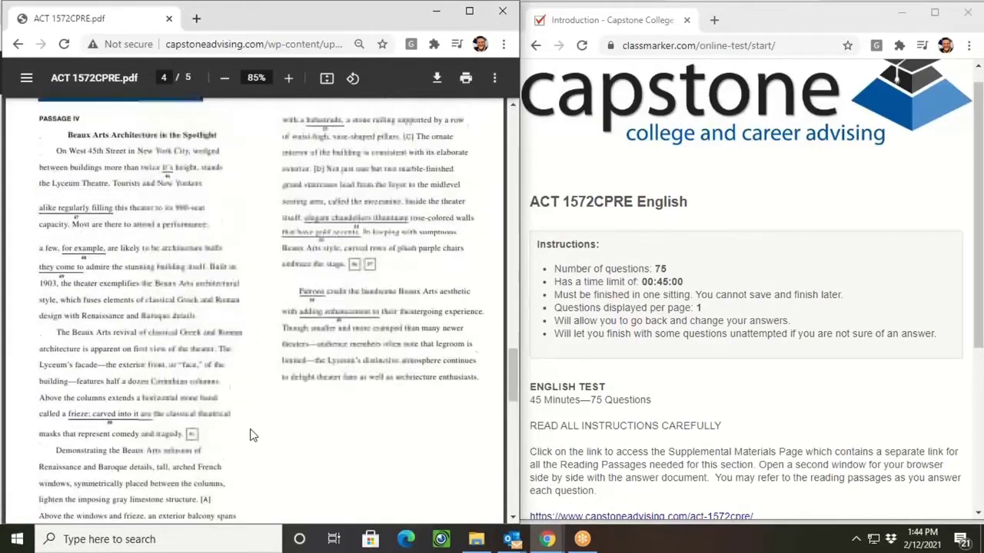
scroll(250, 436, down, 1)
scroll(250, 436, down, 10)
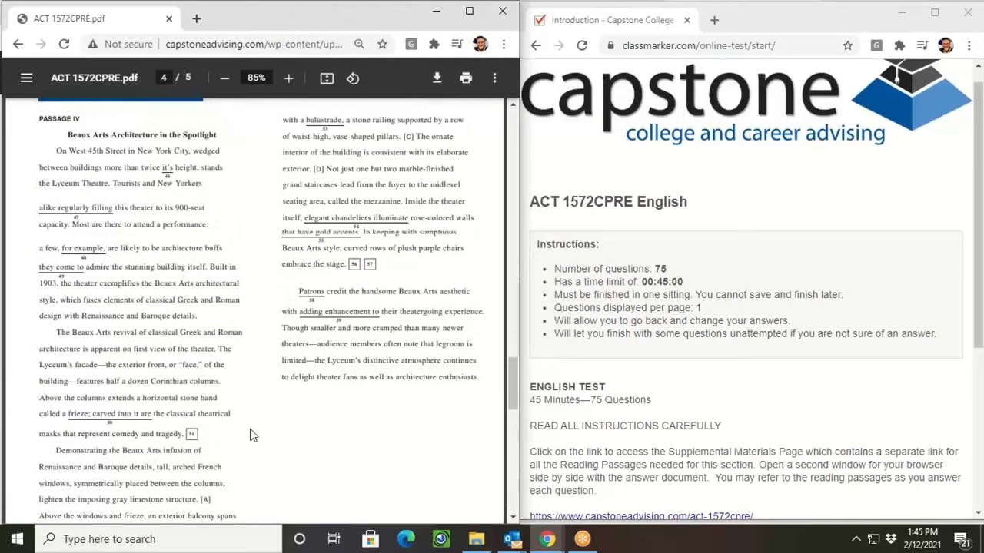
scroll(250, 436, down, 5)
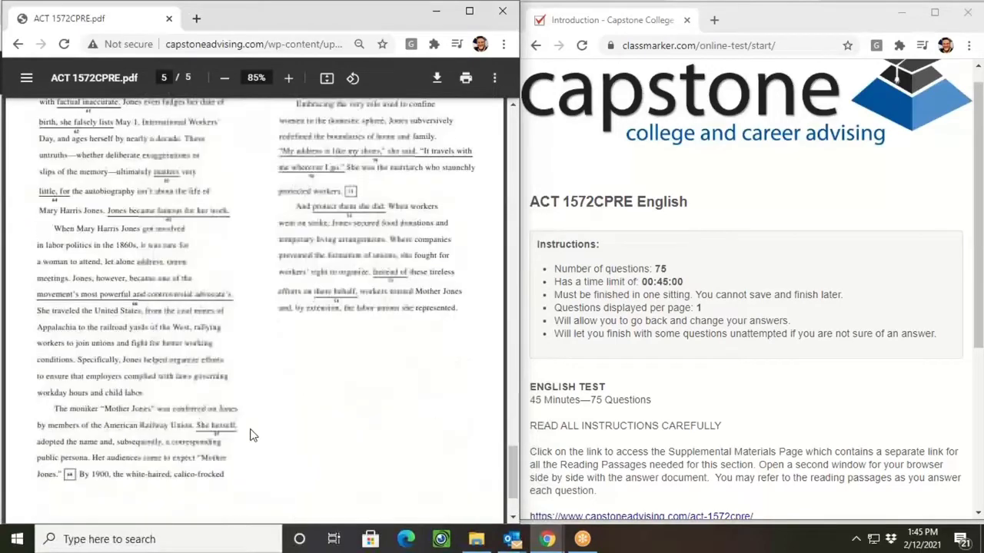
scroll(250, 432, up, 15)
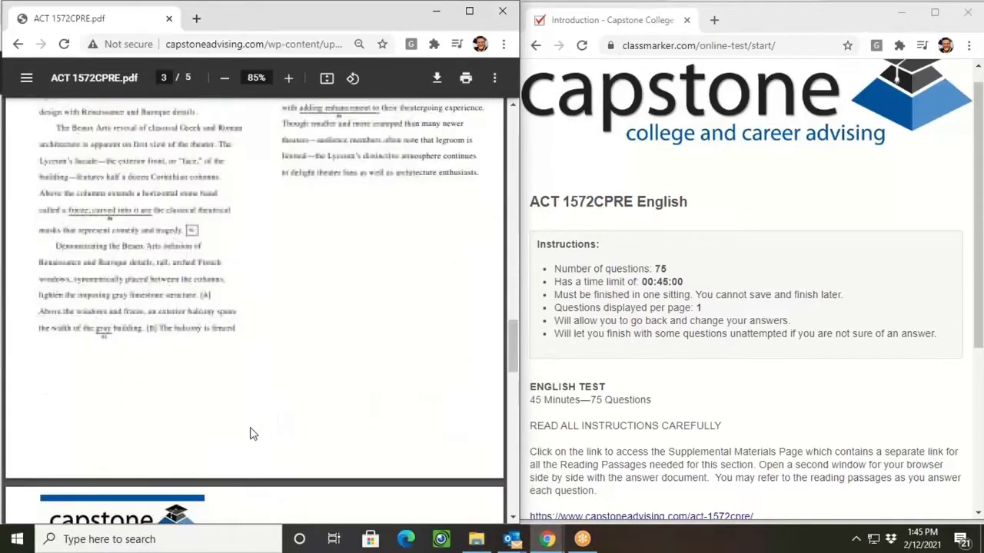
scroll(254, 430, up, 10)
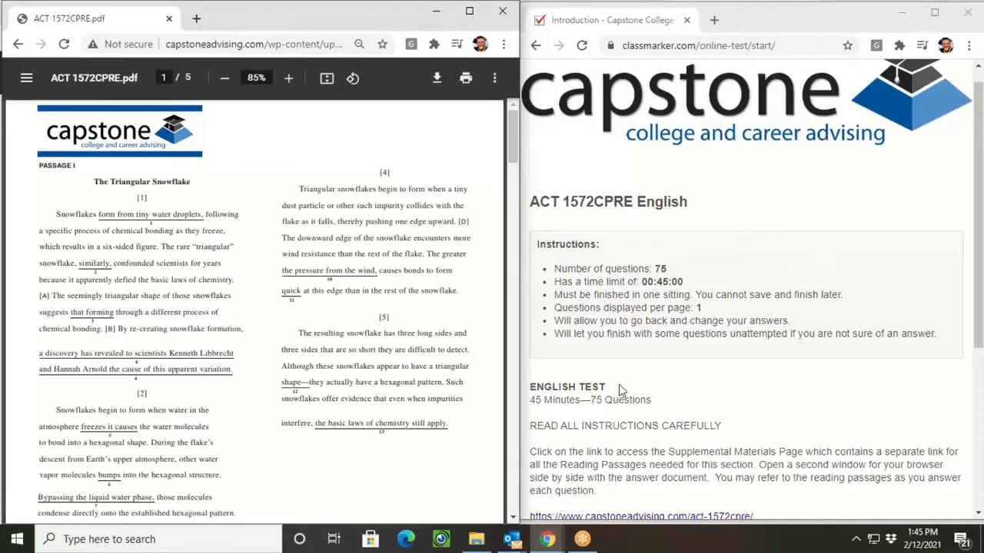
Step: Set the passages PDF zoom to 90%, shift the page so both columns fit, and slightly narrow its window
click(223, 80)
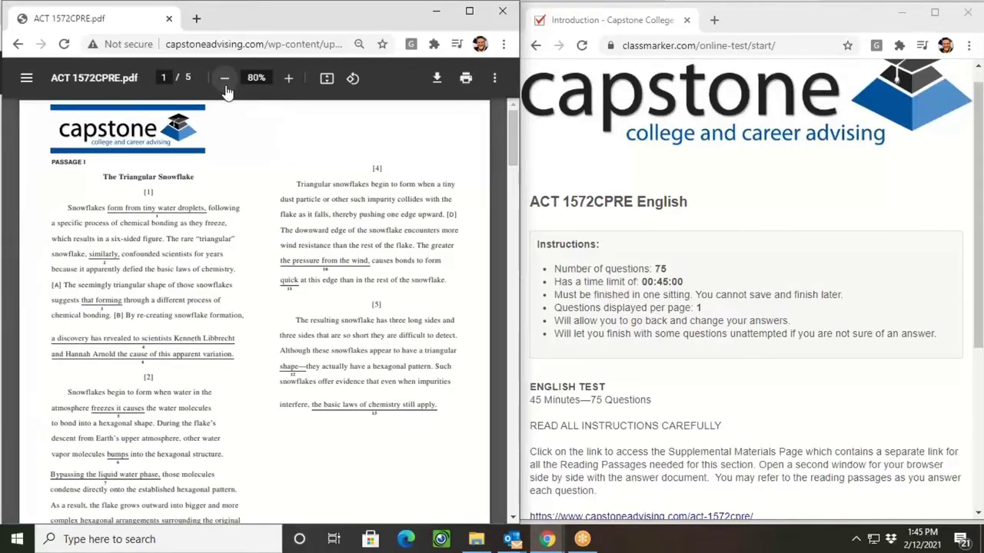
click(533, 151)
click(288, 78)
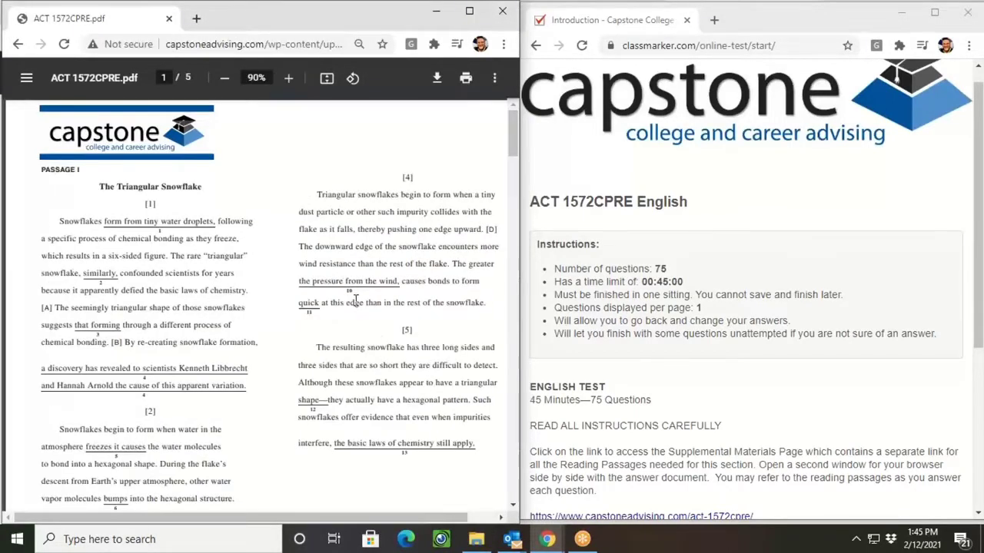
drag(338, 519, 344, 518)
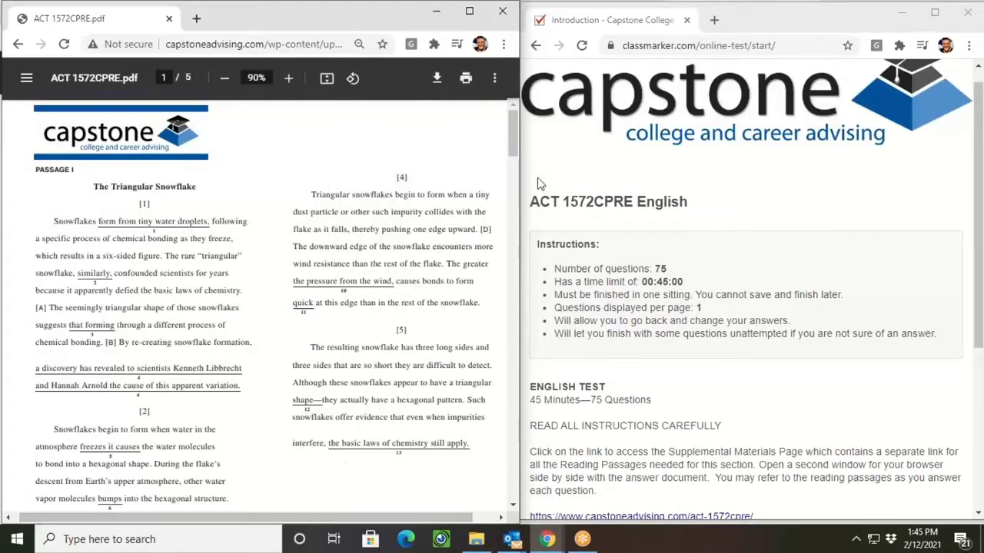
mouse_move(520, 176)
mouse_down()
mouse_move(508, 176)
mouse_move(517, 175)
mouse_up()
click(559, 183)
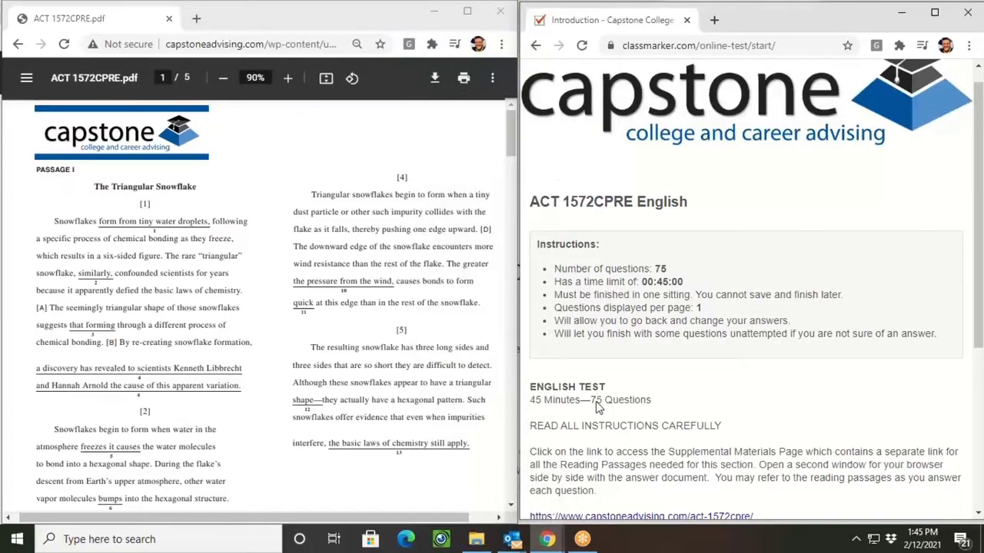
Step: Start the ACT 1572CPRE English test, review question 1, and advance to the following question without answering
scroll(596, 402, down, 4)
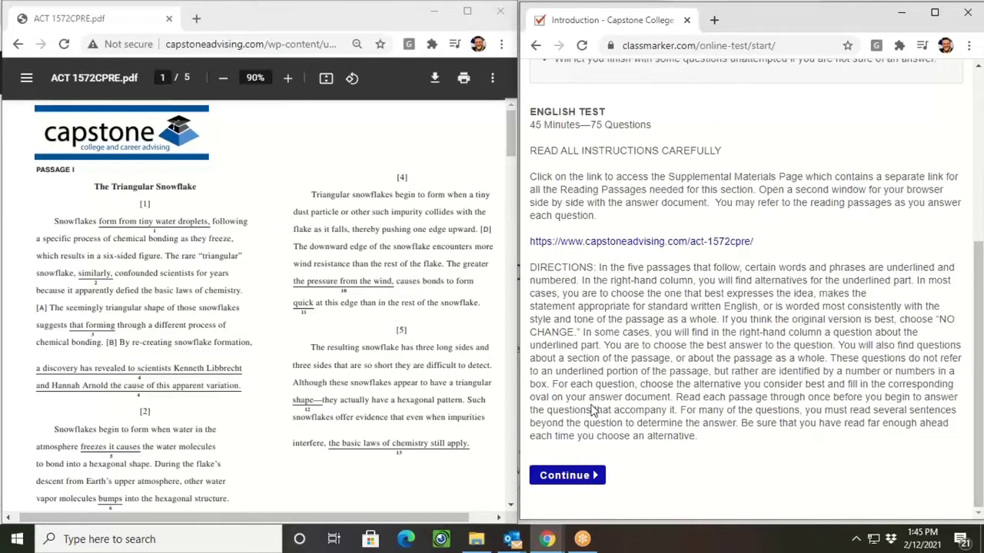
click(569, 478)
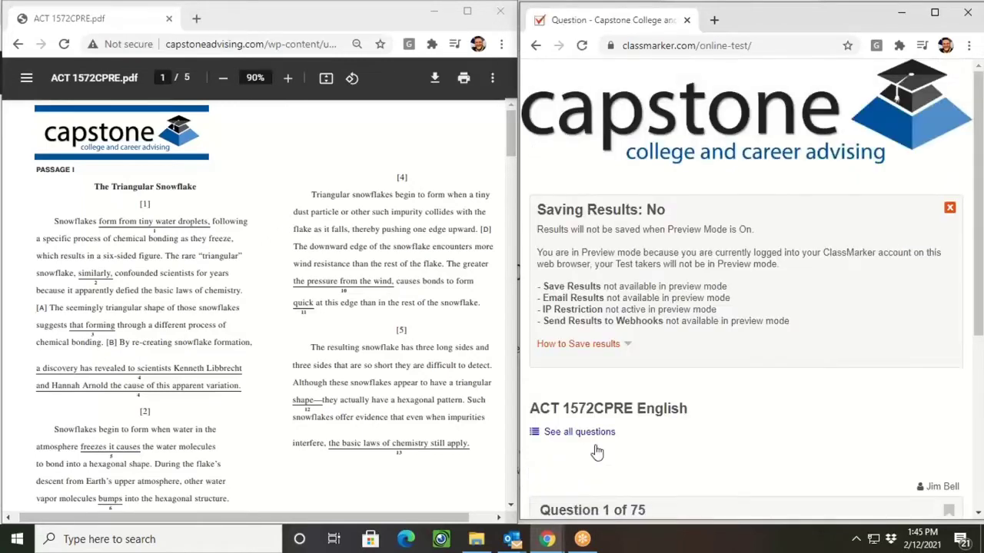
scroll(605, 427, down, 3)
scroll(605, 430, down, 1)
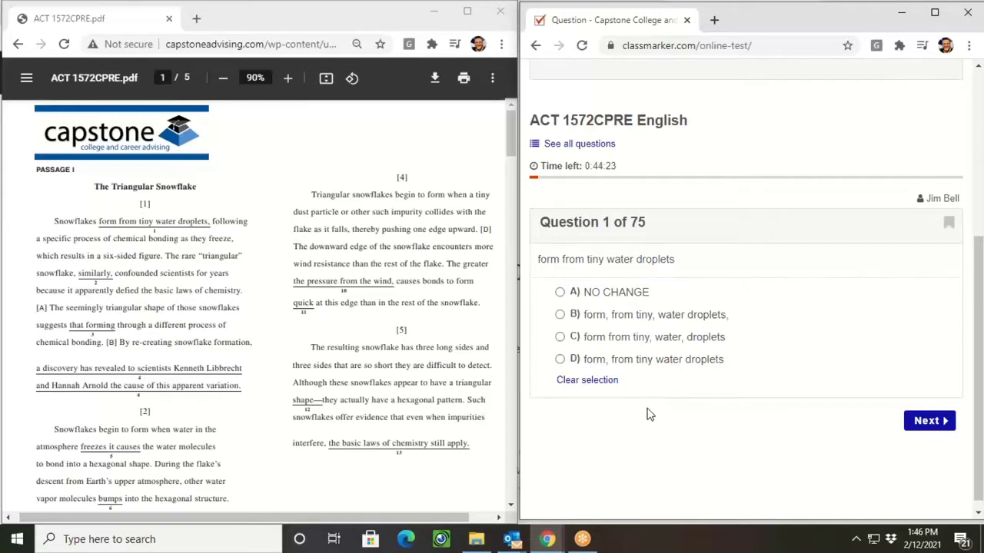
scroll(646, 415, down, 1)
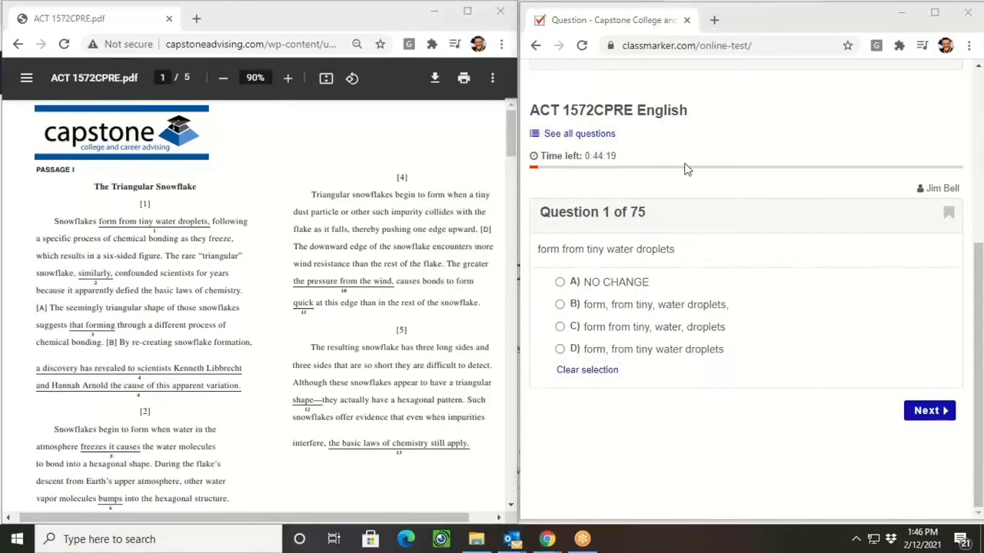
click(918, 416)
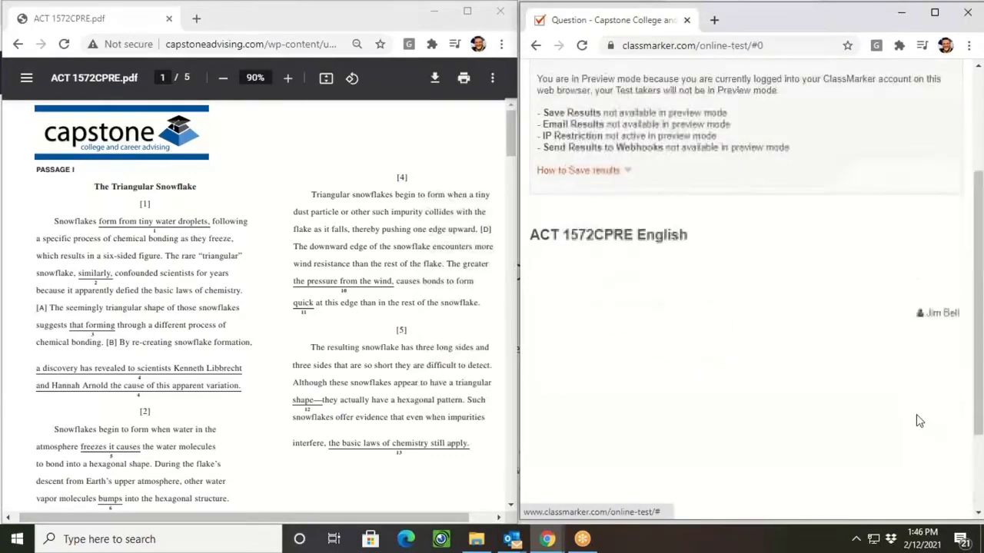
Step: Page through the Passage I questions from question 2 to question 14 without selecting any answers
scroll(911, 421, down, 3)
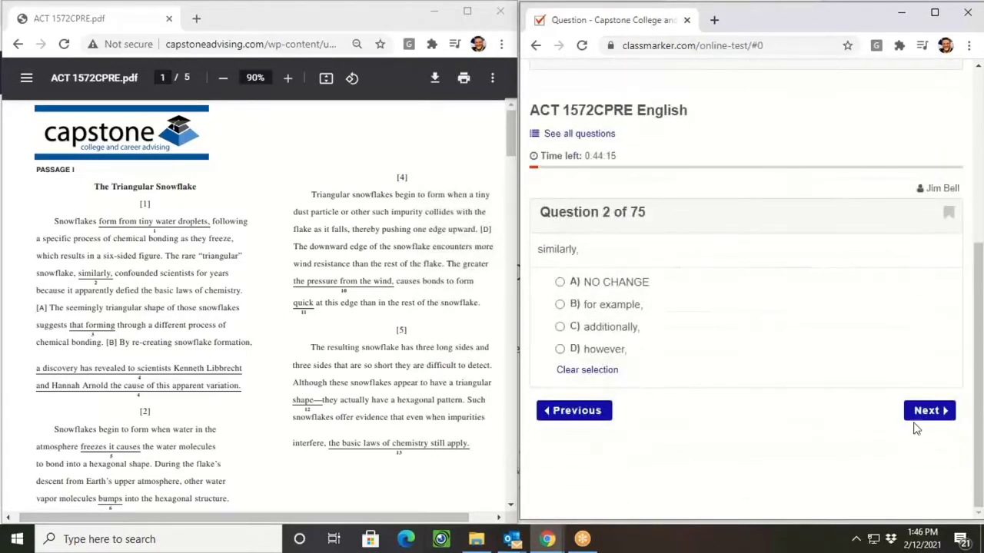
click(920, 425)
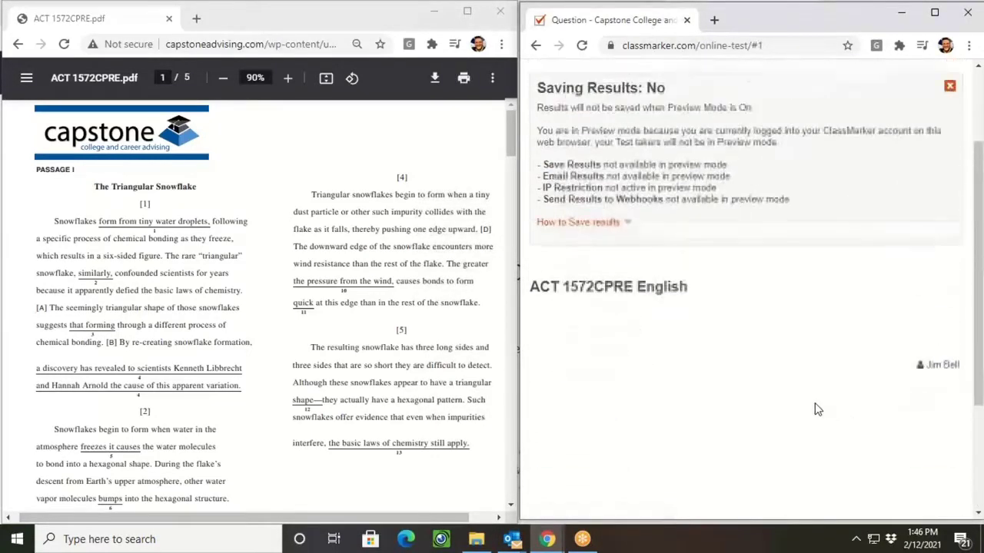
scroll(815, 402, down, 3)
click(919, 416)
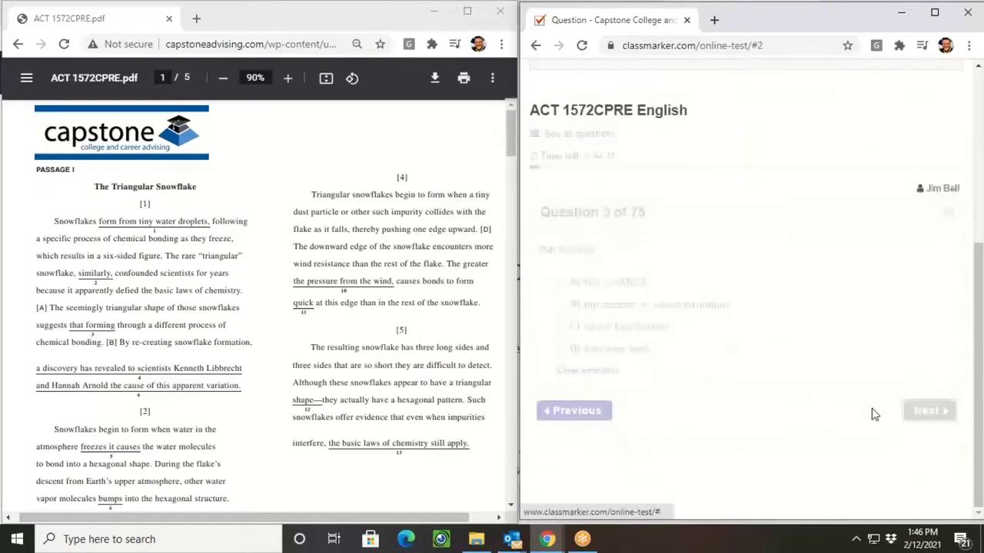
scroll(813, 399, down, 3)
click(914, 414)
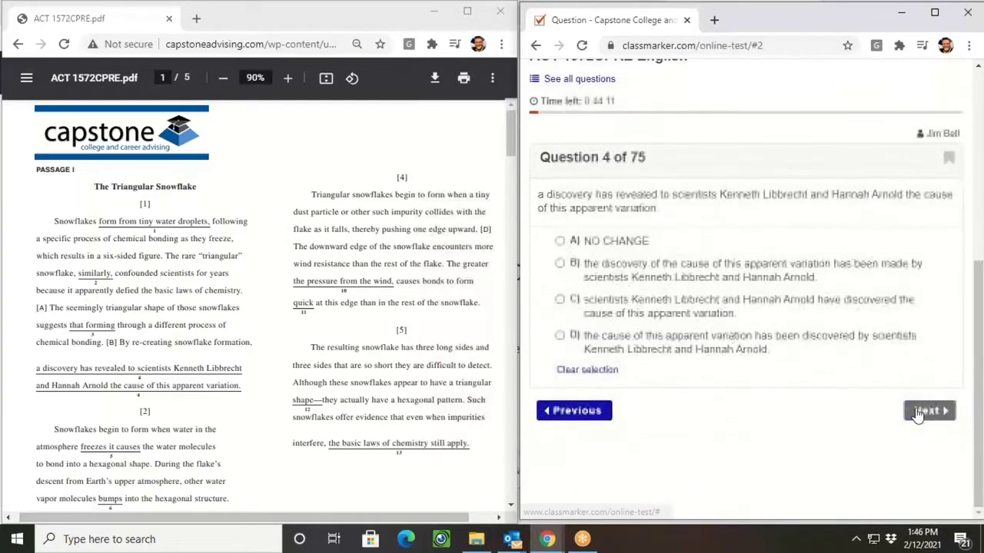
scroll(822, 374, down, 3)
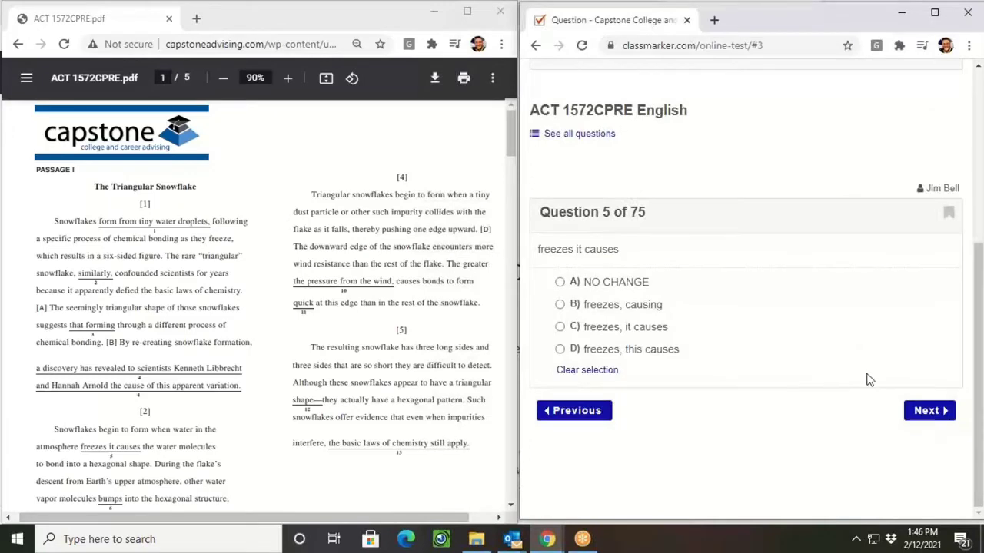
click(919, 413)
scroll(803, 362, down, 3)
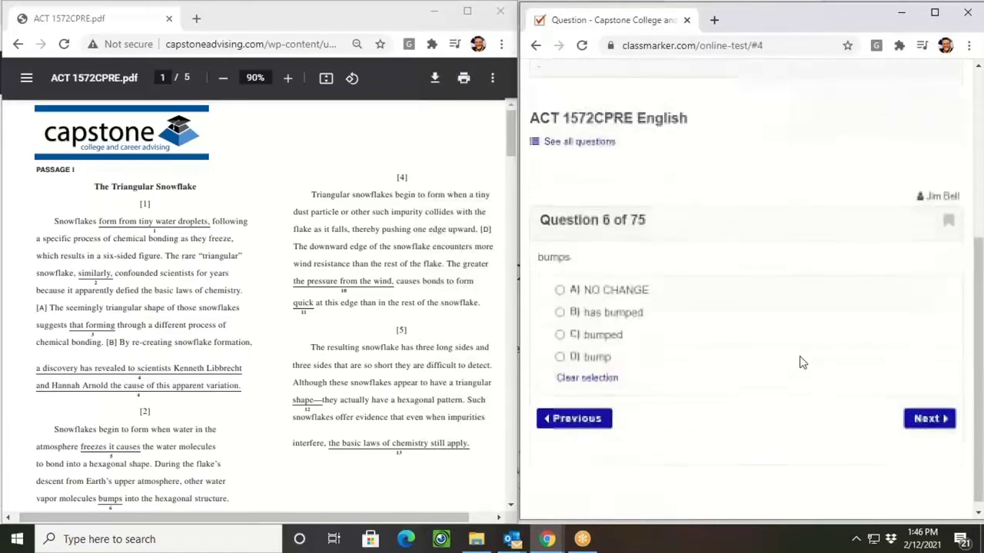
click(920, 417)
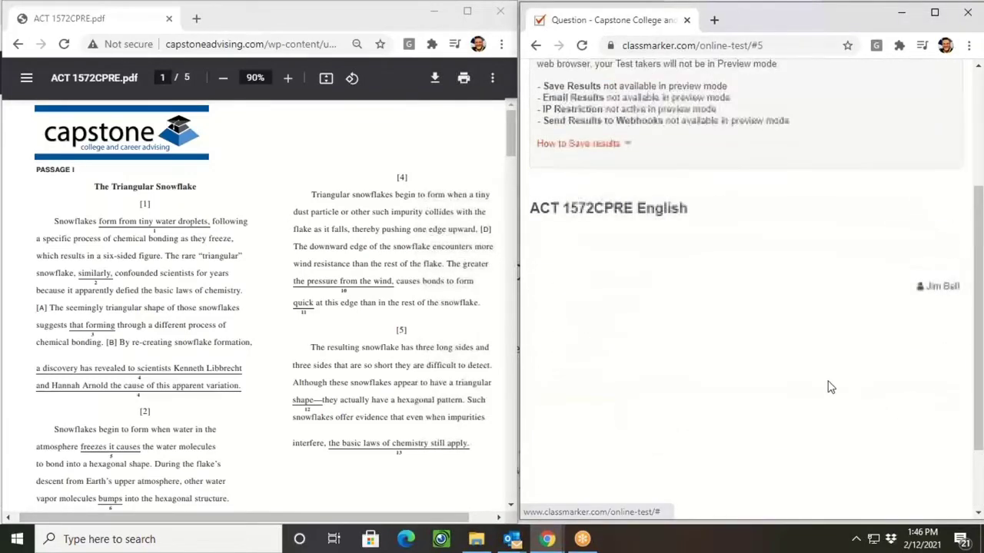
scroll(812, 377, down, 3)
click(924, 413)
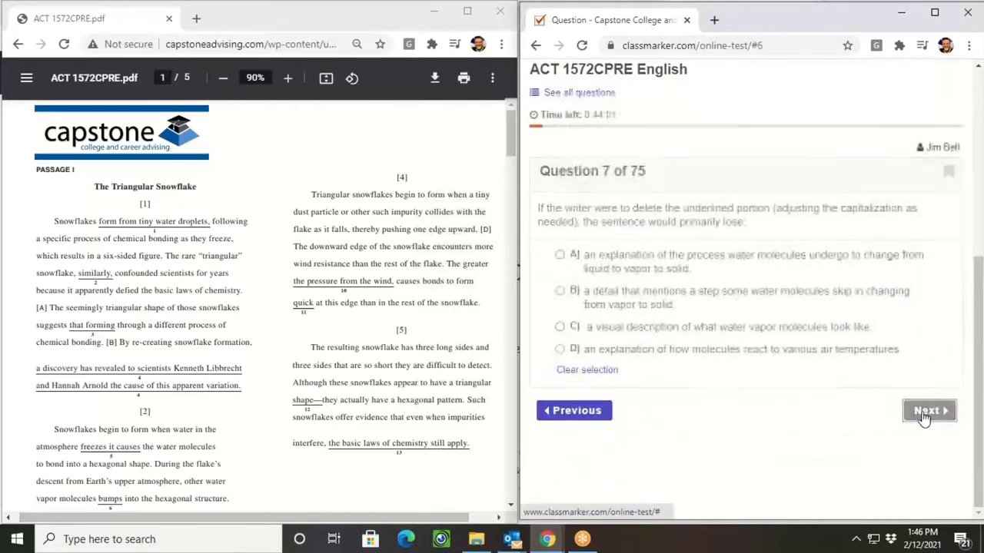
click(916, 414)
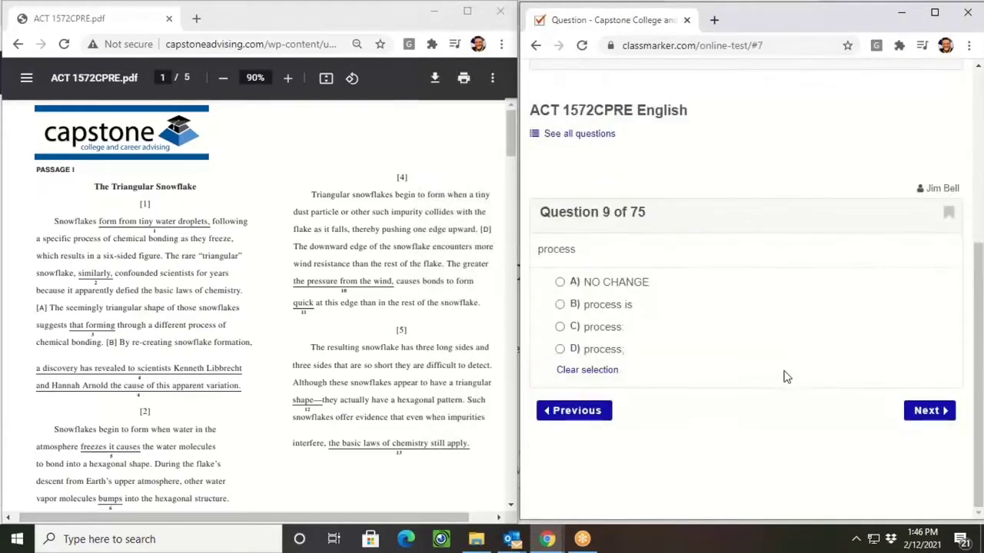
click(915, 416)
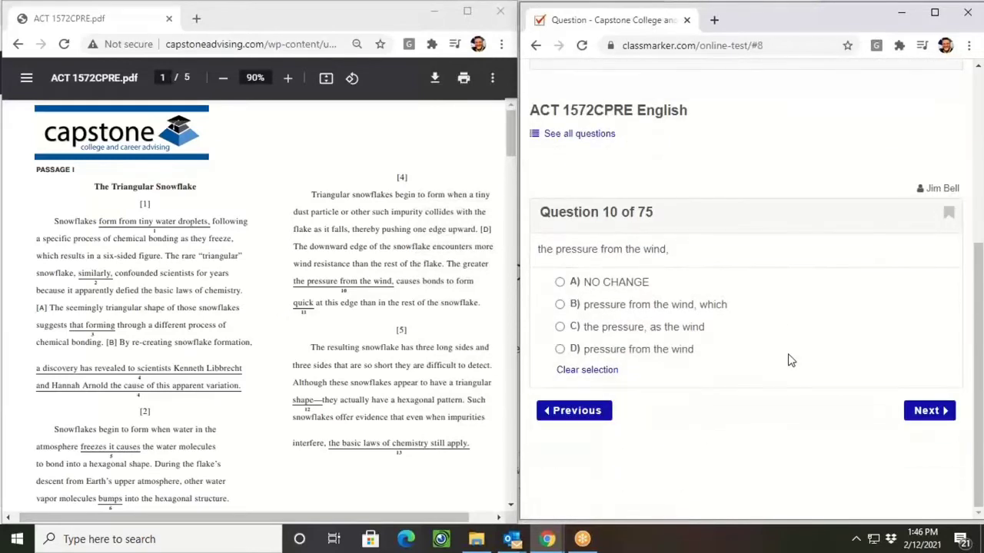
click(916, 413)
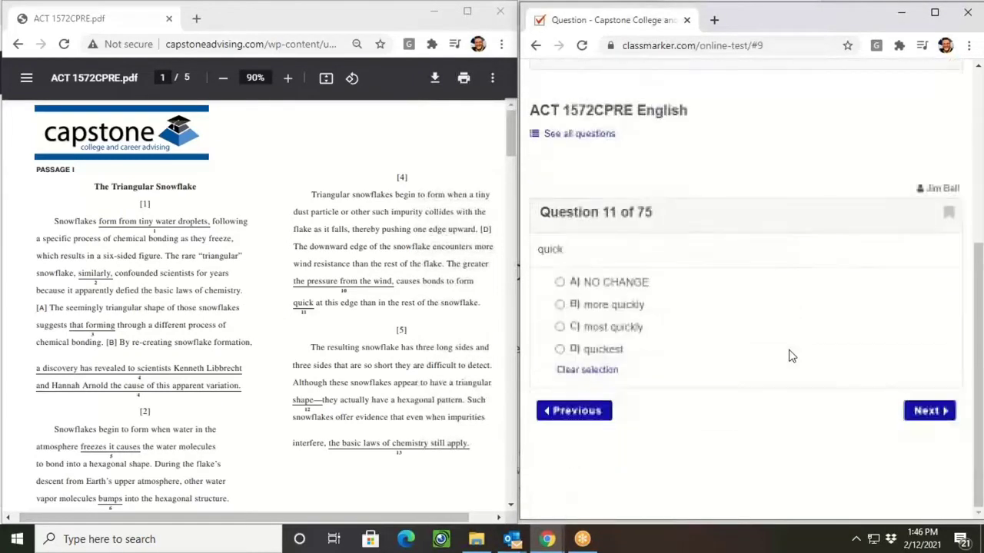
click(926, 417)
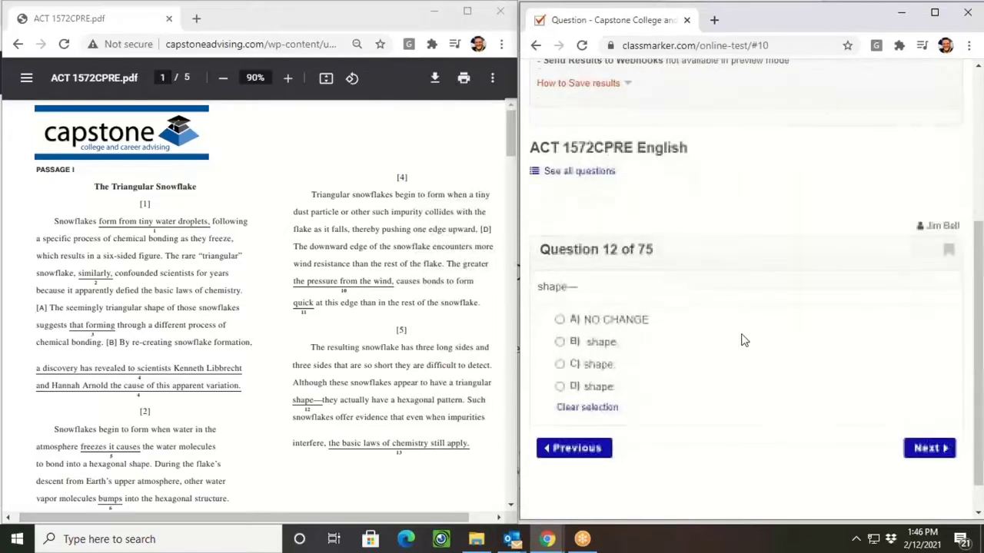
click(915, 417)
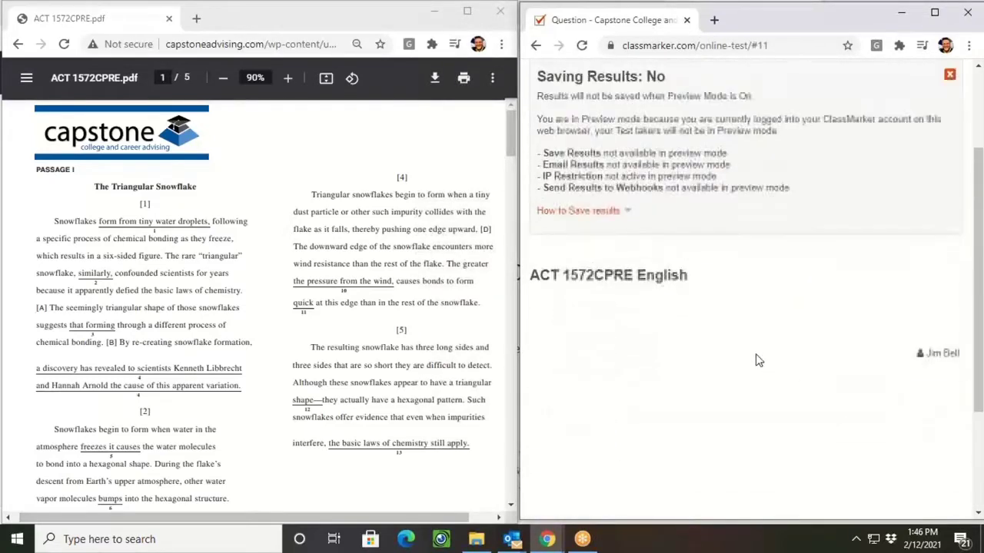
click(919, 411)
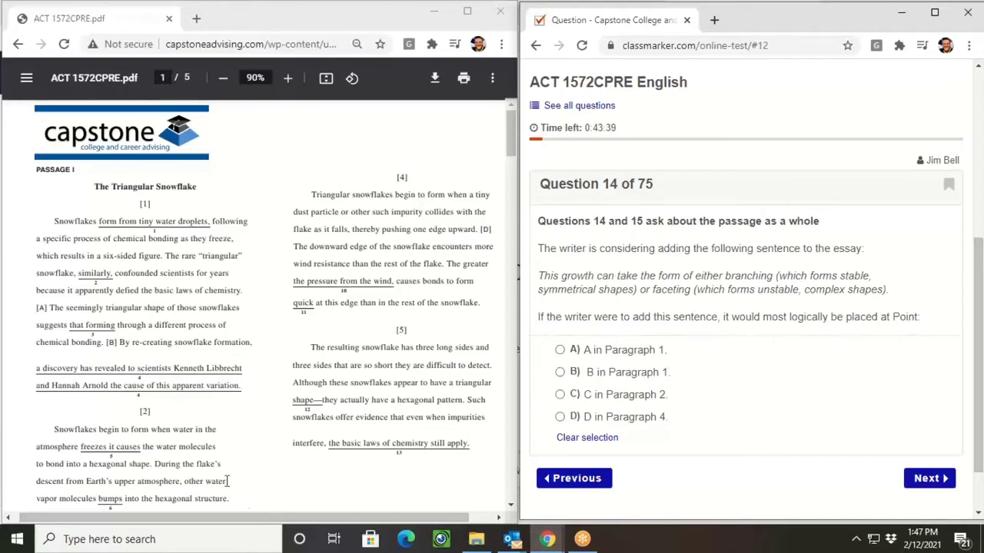
Step: Check paragraphs 1 to 5 of Passage I against question 14, and advance to question 15 without answering
scroll(223, 461, down, 4)
scroll(217, 442, up, 2)
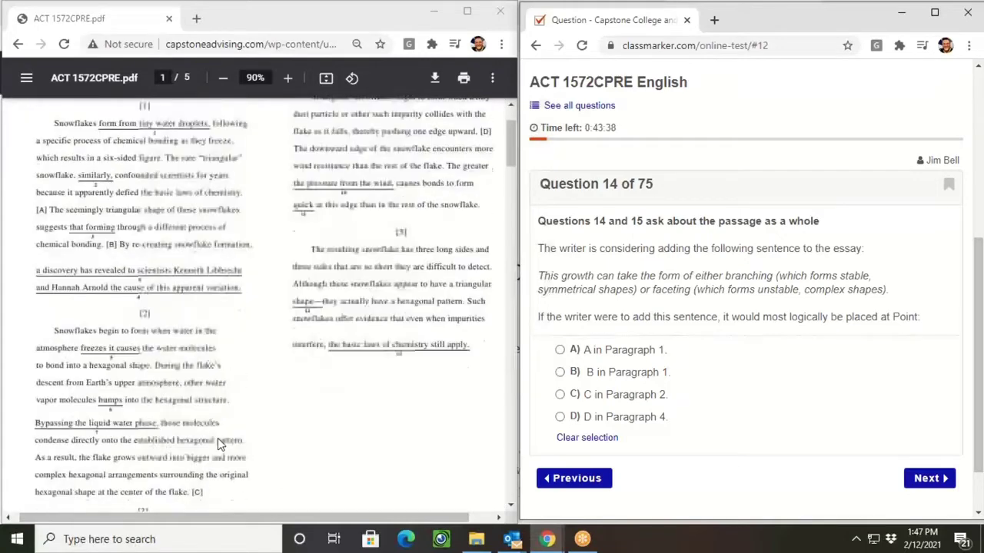
scroll(218, 438, up, 2)
scroll(218, 437, down, 3)
scroll(222, 434, up, 1)
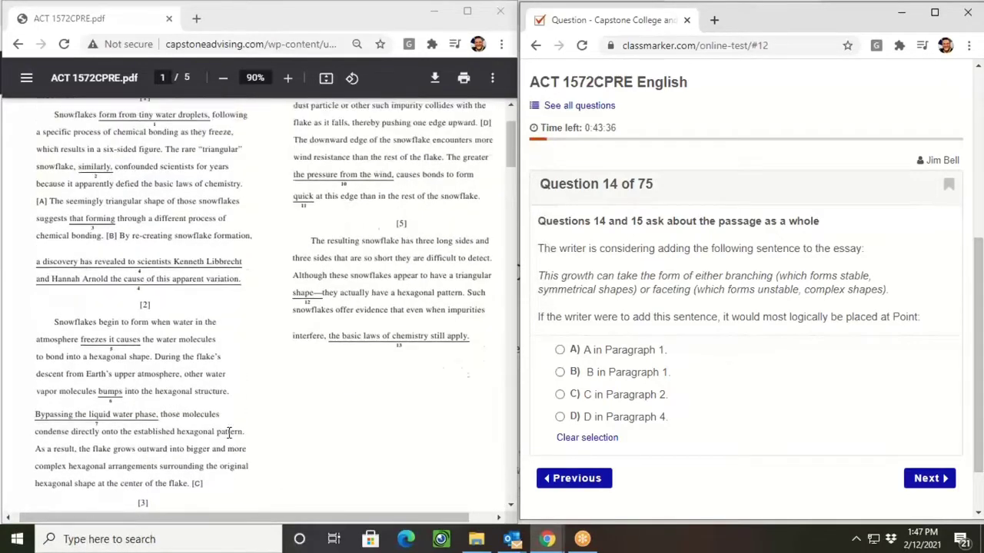
scroll(228, 433, up, 1)
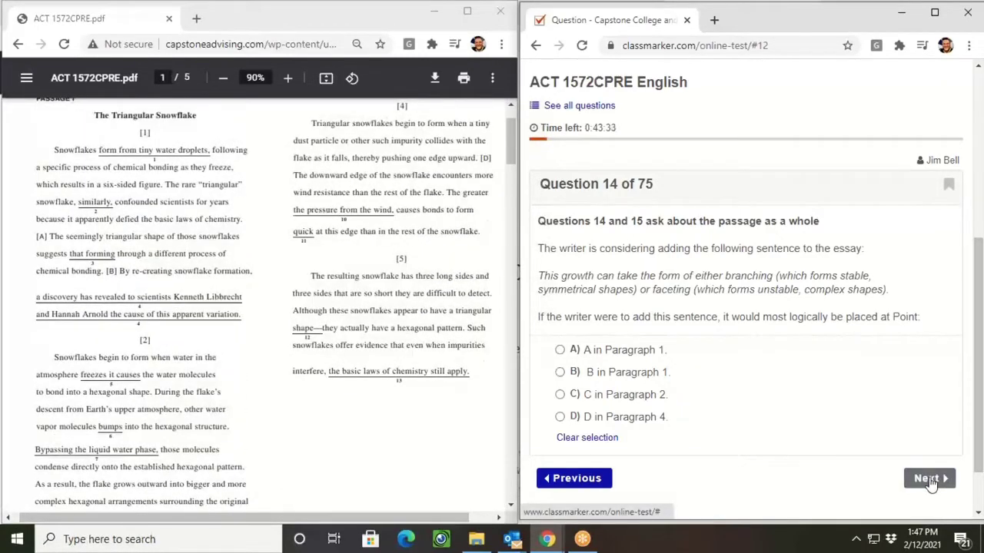
click(928, 479)
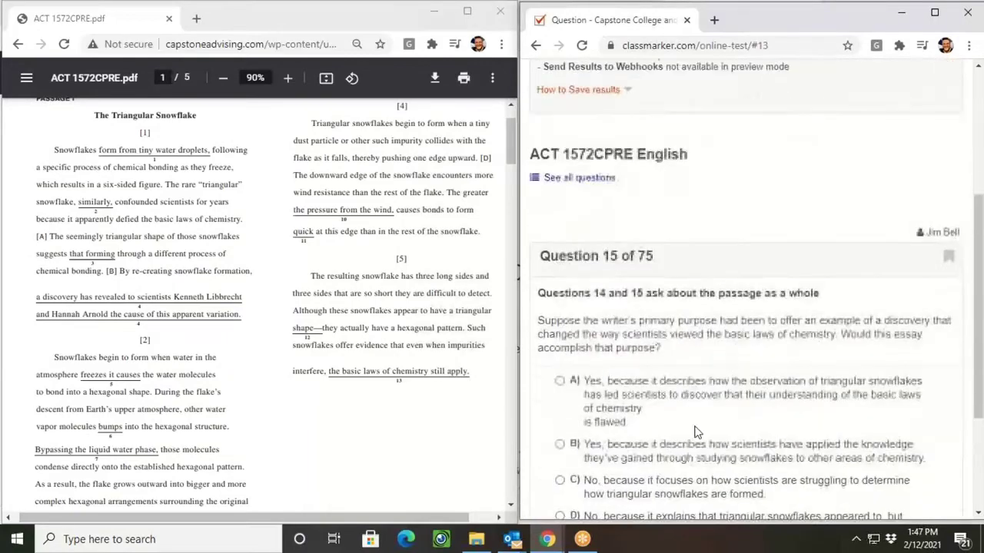
Step: Look over question 15 and the end of Passage I, and advance to question 16 without answering
scroll(325, 421, down, 2)
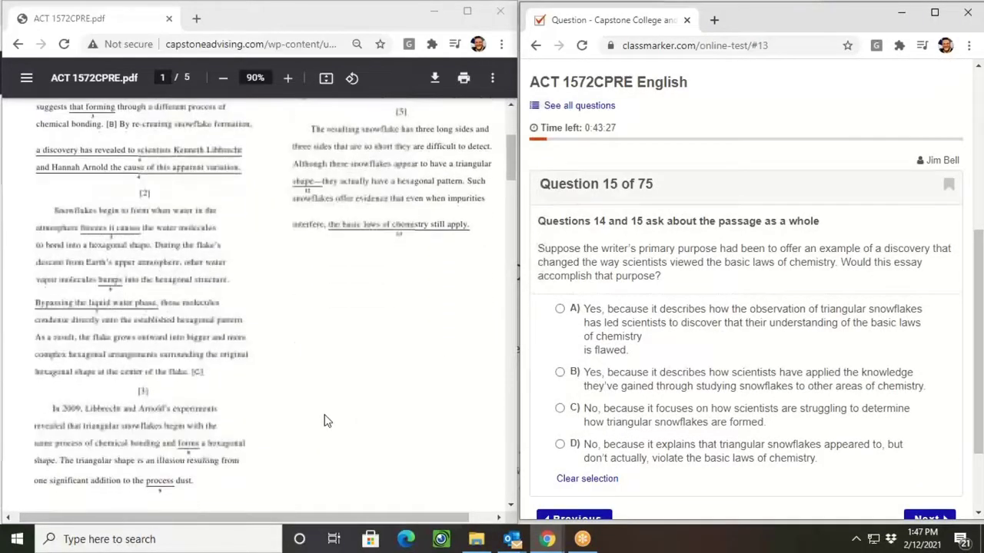
scroll(325, 421, down, 2)
scroll(324, 421, up, 2)
scroll(863, 373, down, 2)
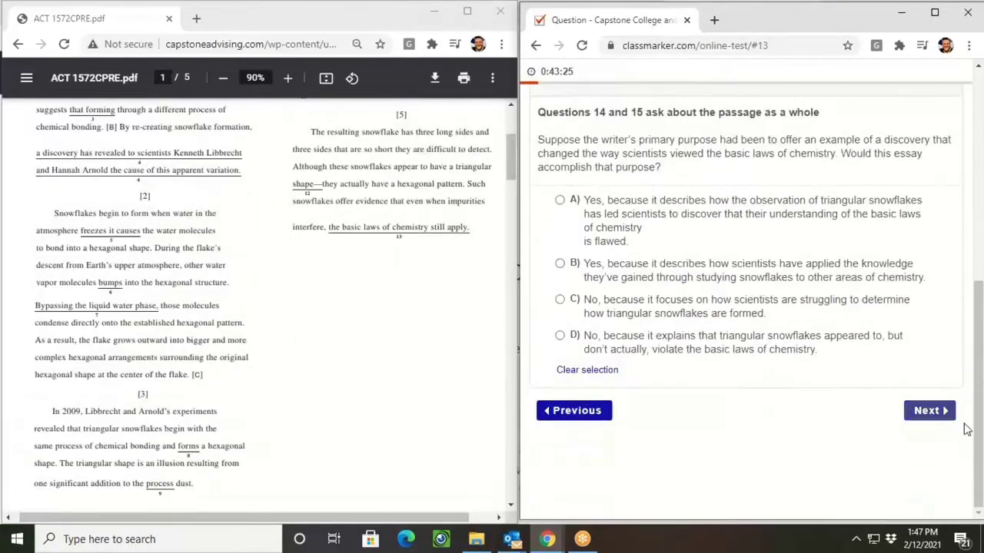
click(932, 411)
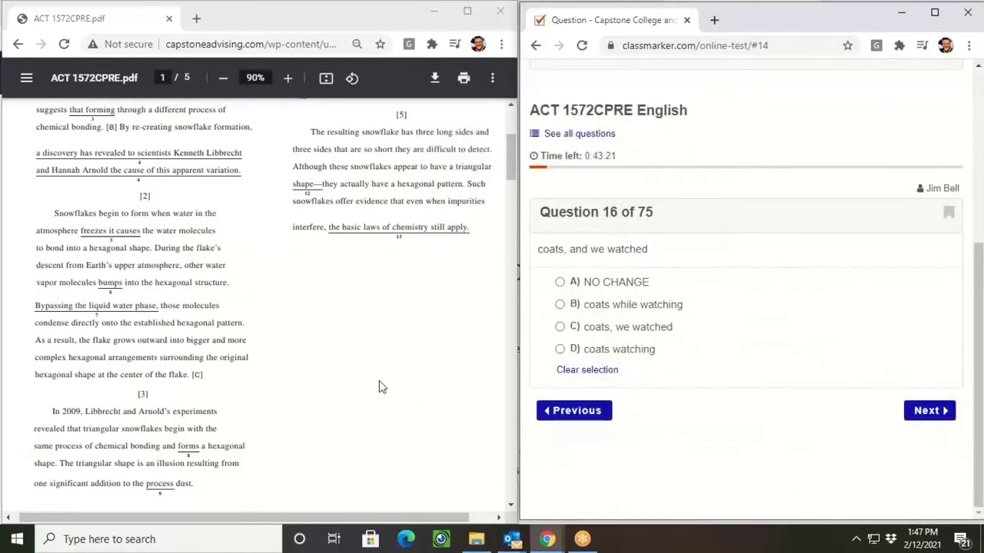
Step: Bring Passage II, "Climbing Mt. Fuji", into view in the passages PDF beside question 16
scroll(379, 381, down, 2)
scroll(379, 382, up, 4)
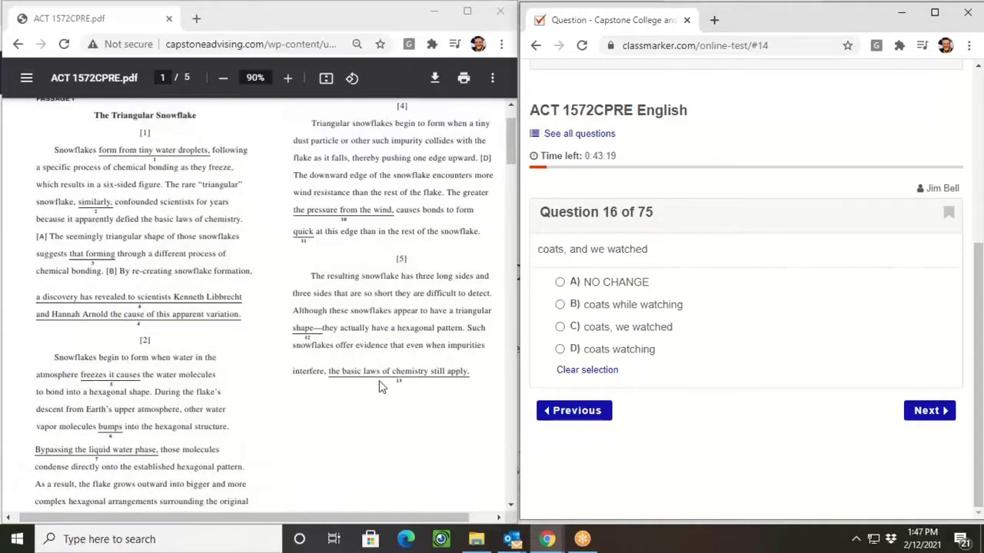
scroll(379, 386, down, 1)
scroll(379, 387, down, 10)
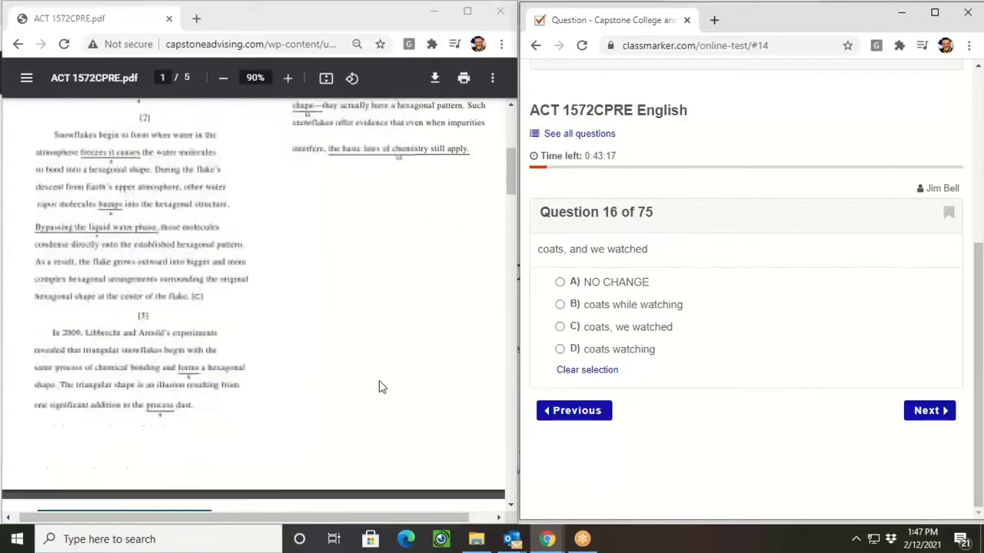
scroll(379, 387, down, 1)
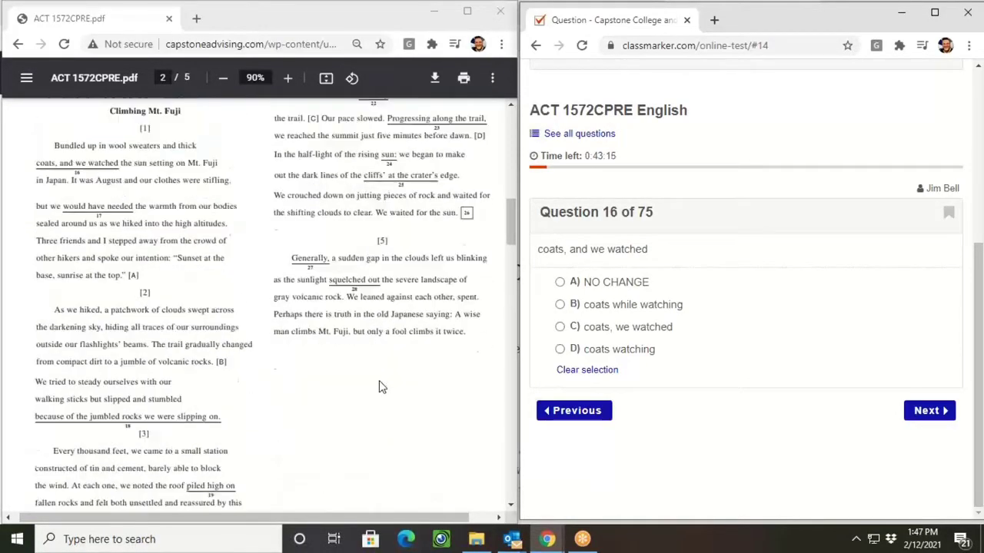
scroll(378, 386, up, 1)
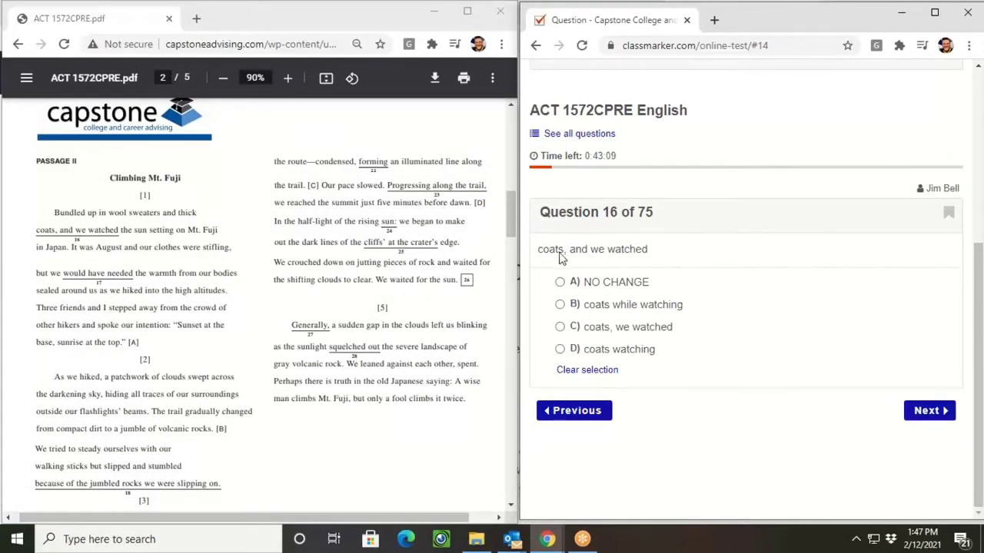
Step: Page through the Passage II questions from question 16 to question 26 without selecting any answers
click(941, 415)
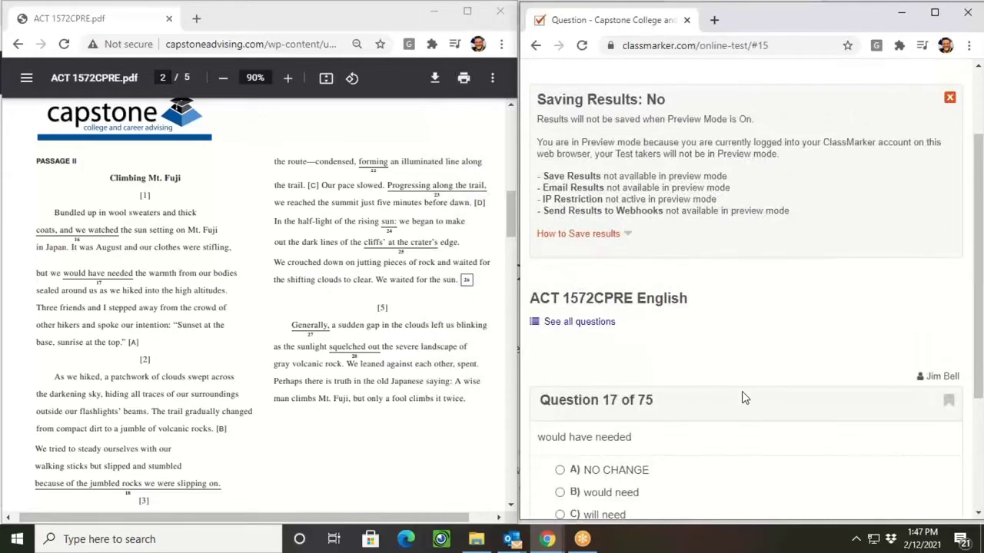
scroll(742, 395, down, 1)
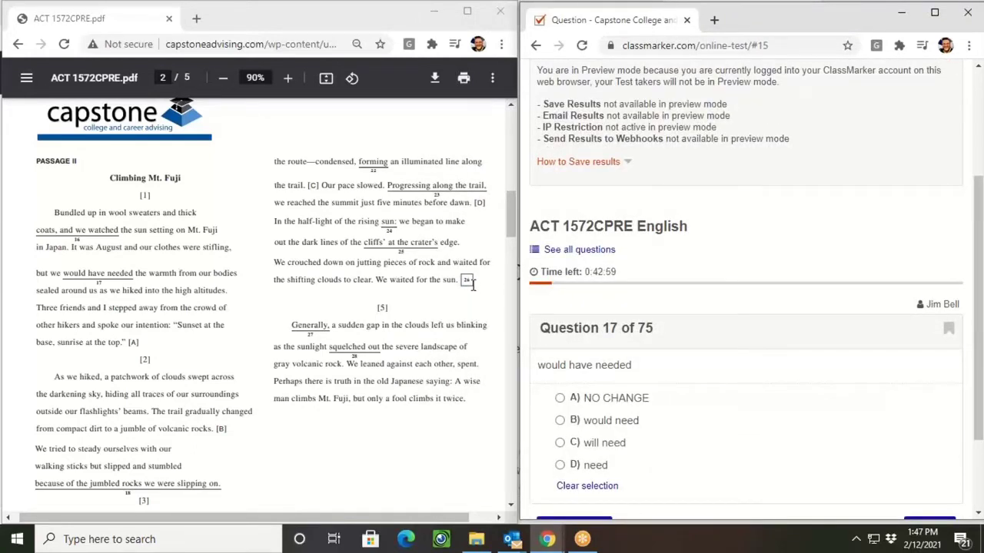
scroll(886, 364, down, 2)
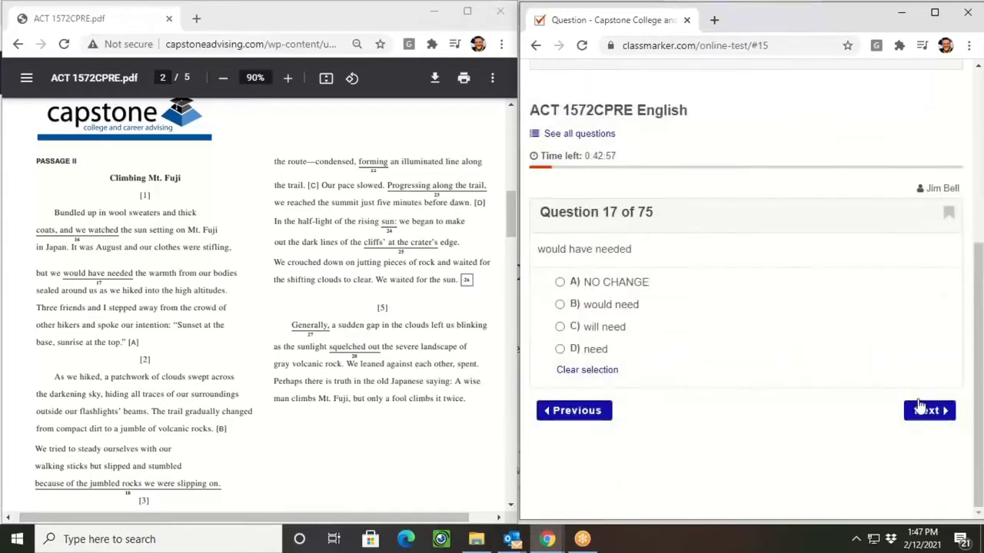
click(928, 415)
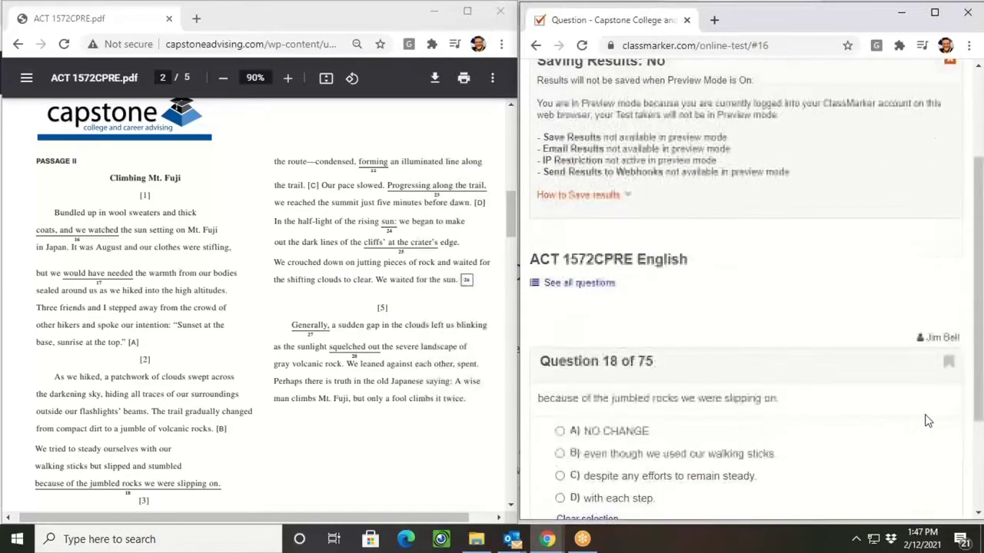
click(928, 413)
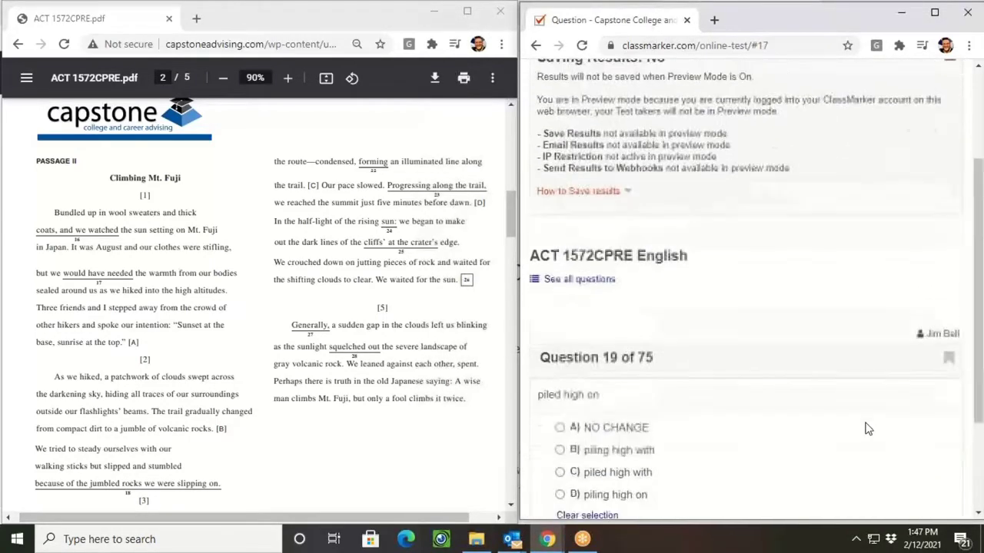
click(926, 410)
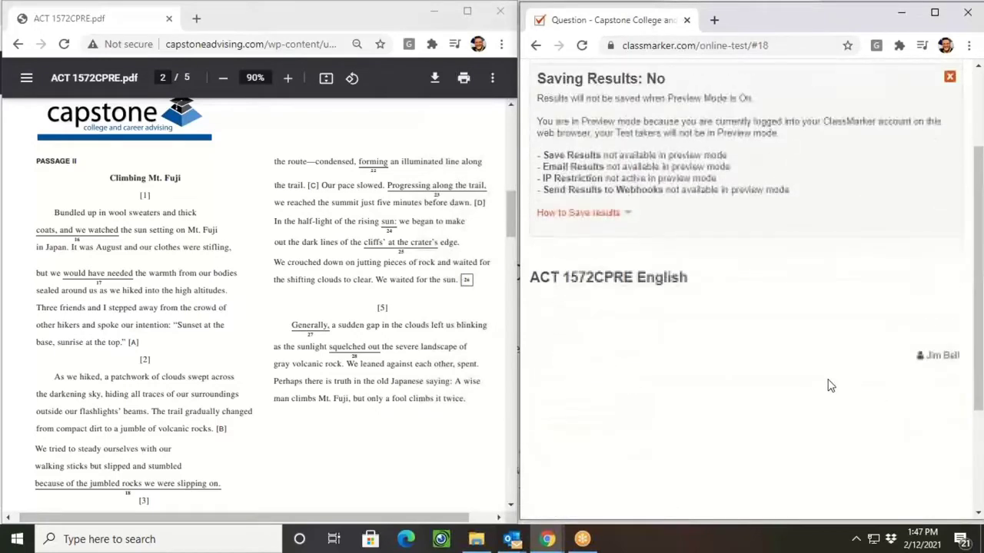
click(931, 411)
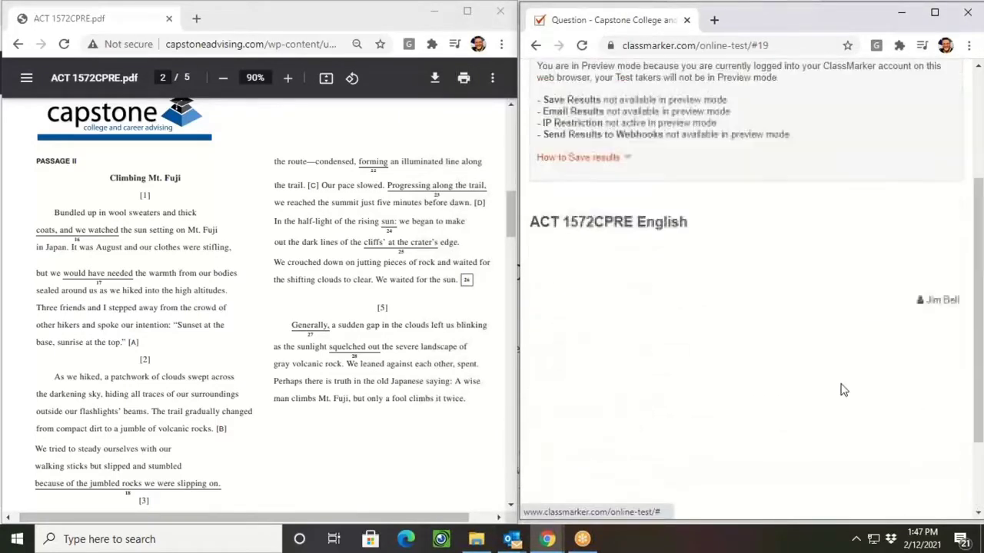
click(929, 414)
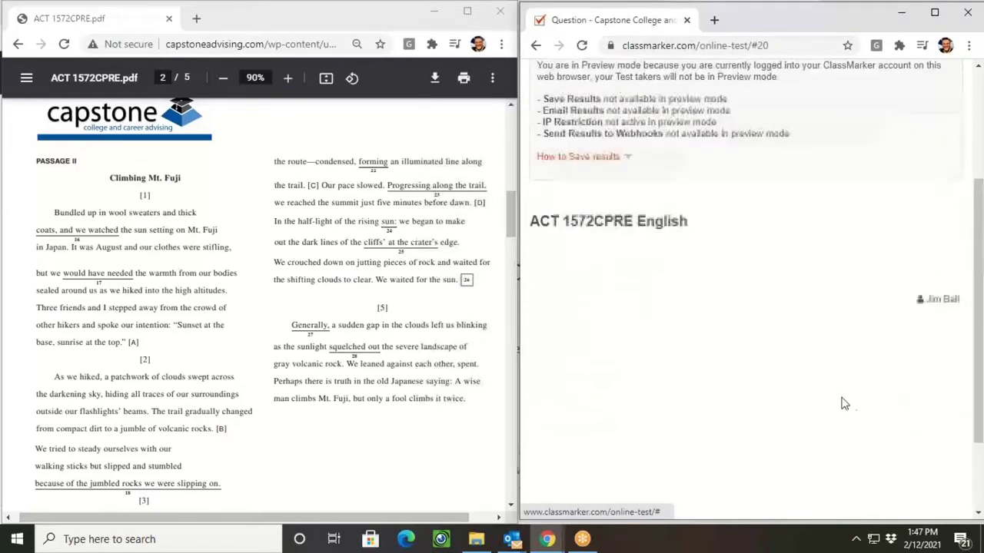
click(924, 412)
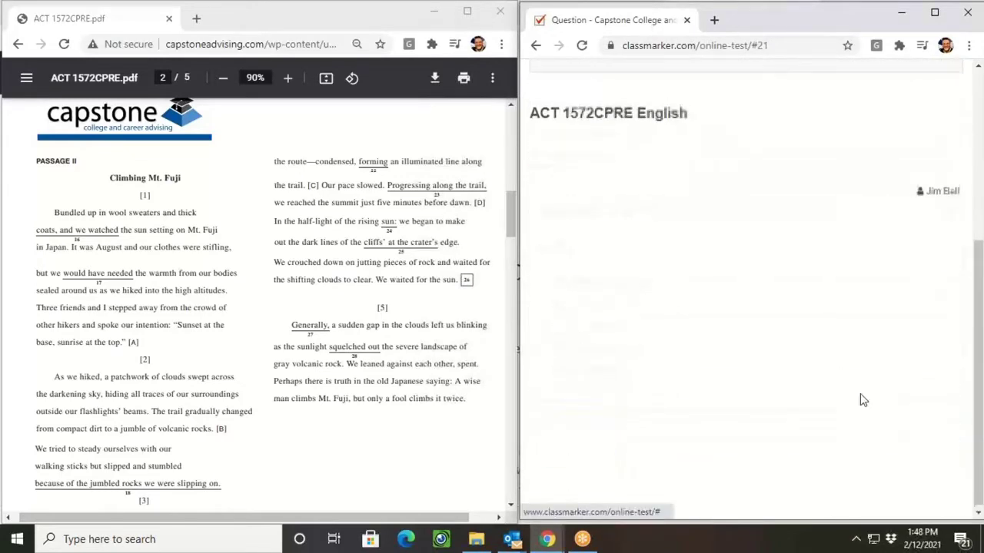
click(928, 415)
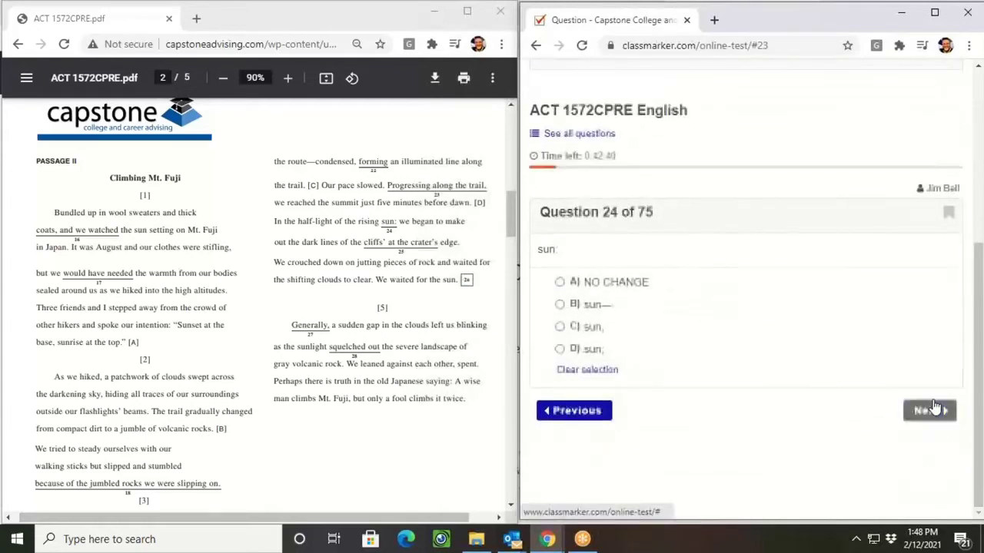
click(926, 411)
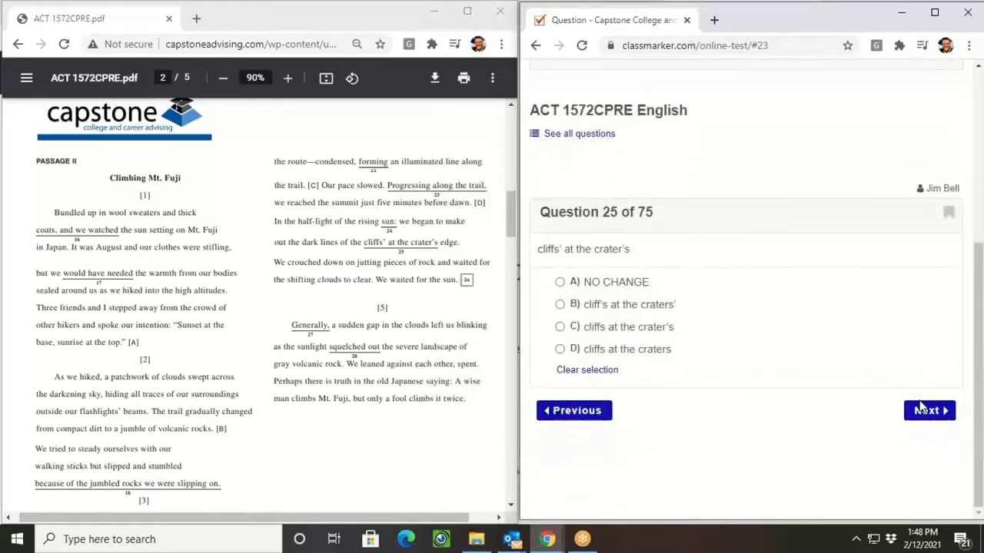
click(927, 412)
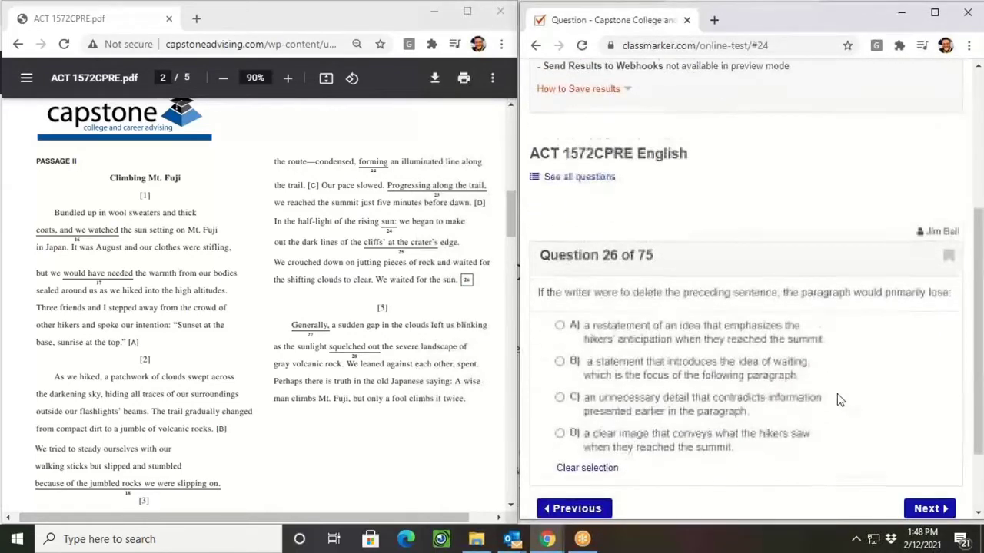